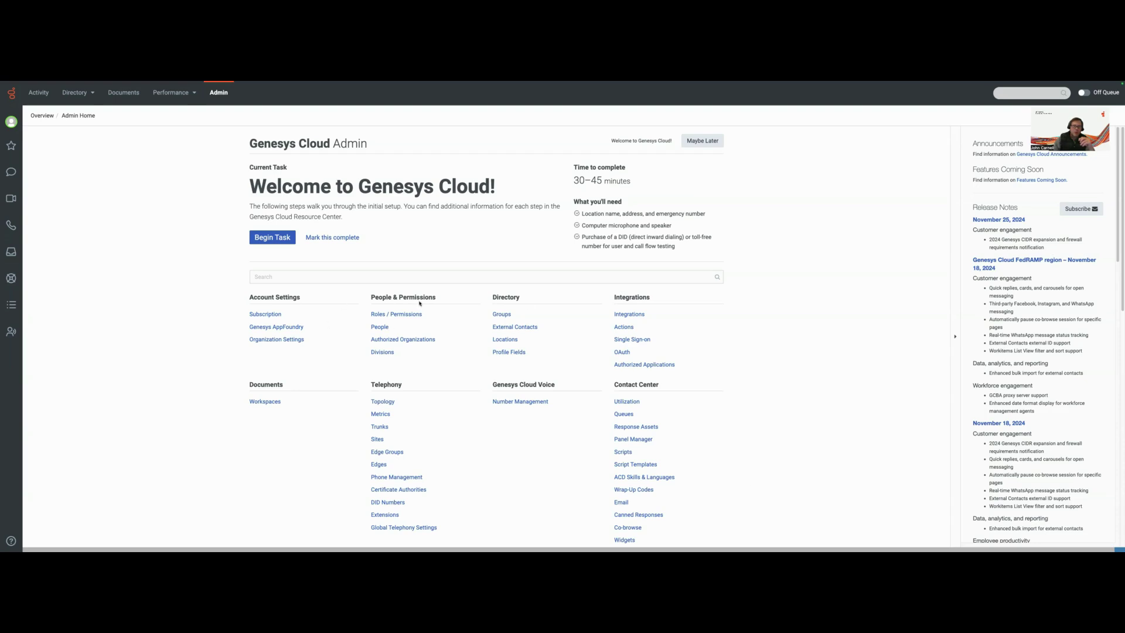
Search the roles list for Master Admin and open that role for editing
{"action": "left_click", "coordinate": [405, 314]}
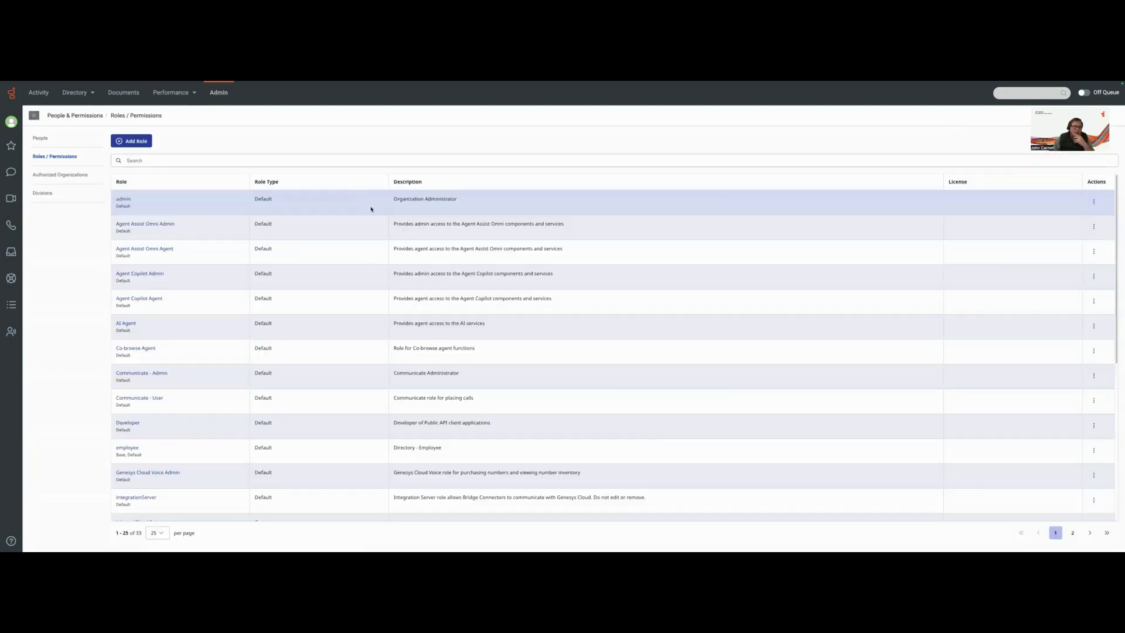
{"action": "left_click", "coordinate": [137, 160]}
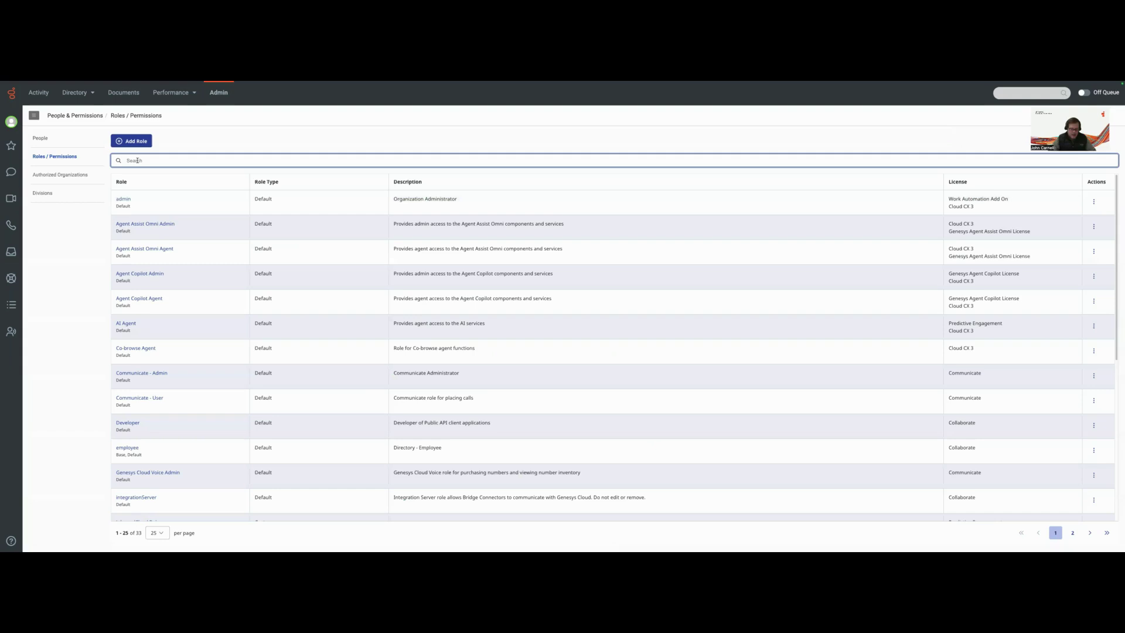
{"action": "type", "text": "Mastger"}
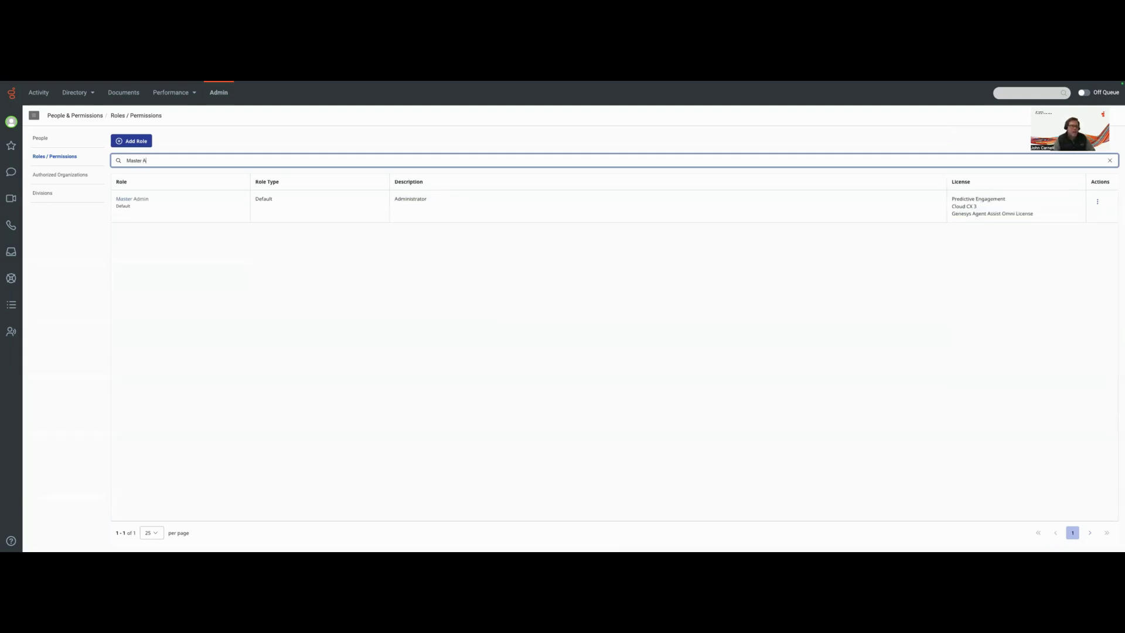
{"action": "type", "text": " Ad"}
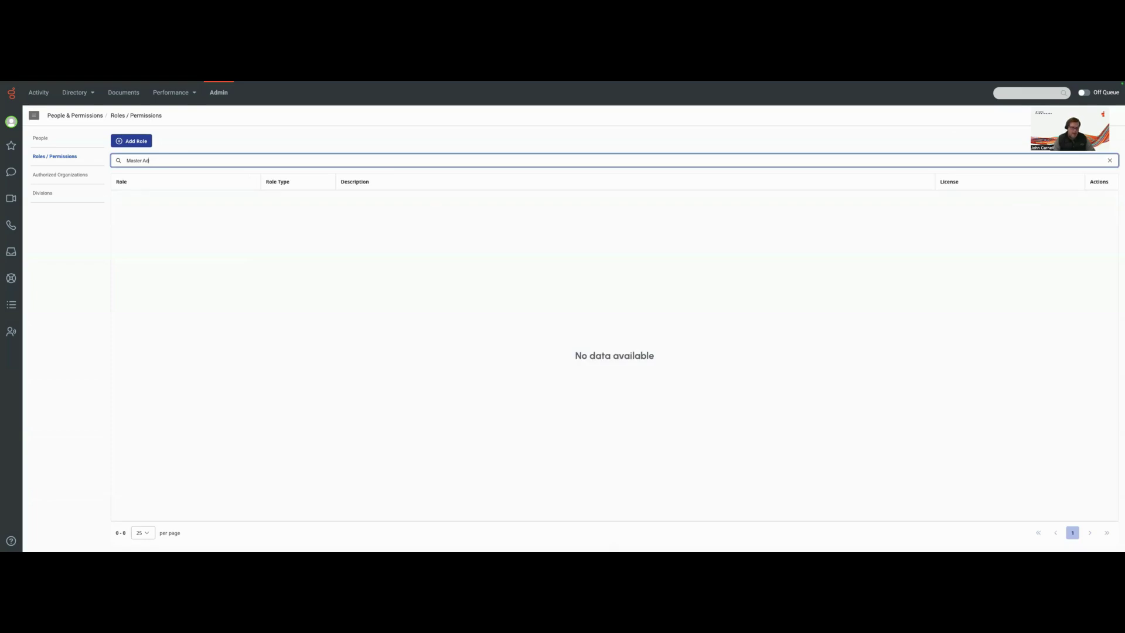
{"action": "type", "text": "numin"}
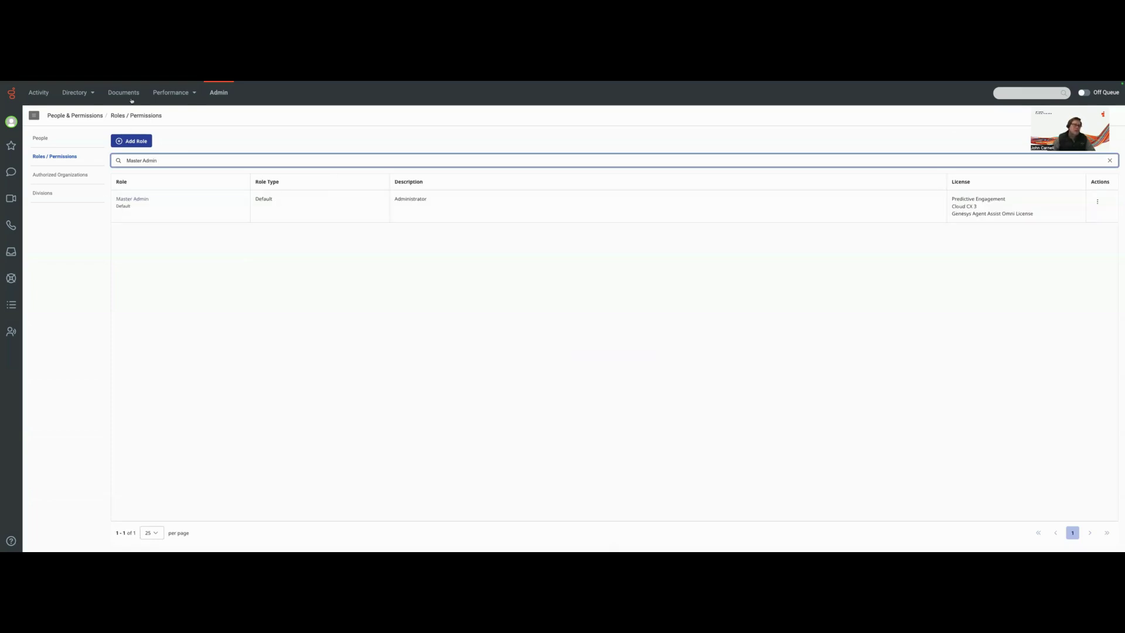
{"action": "left_click", "coordinate": [132, 199]}
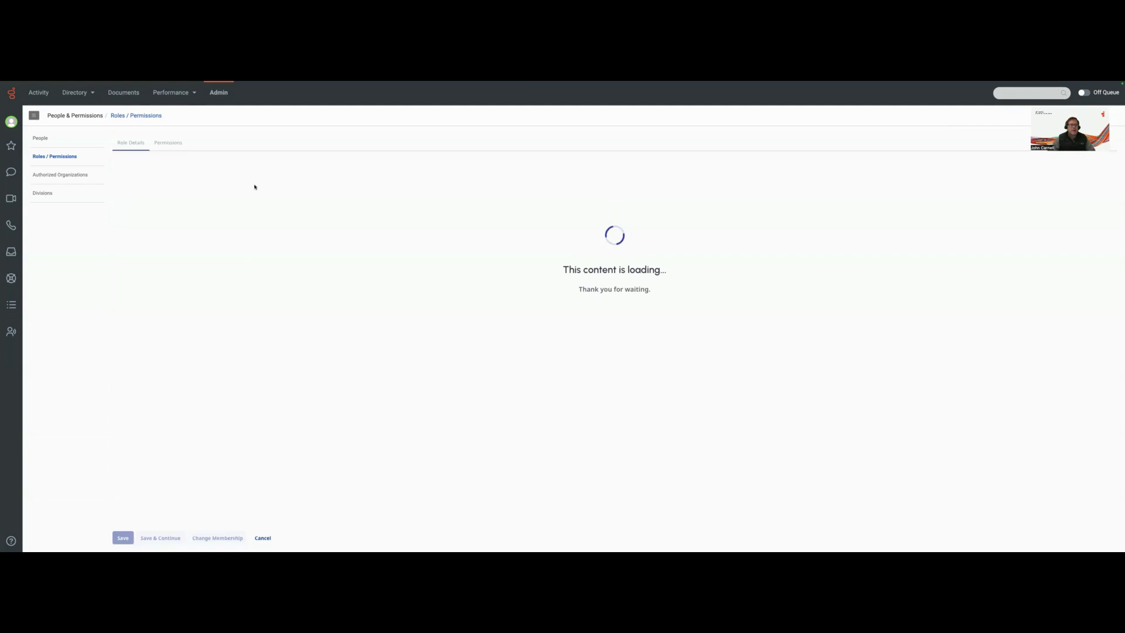
Filter the Master Admin role's permissions by 'integrations > actionF'
{"action": "left_click", "coordinate": [178, 145]}
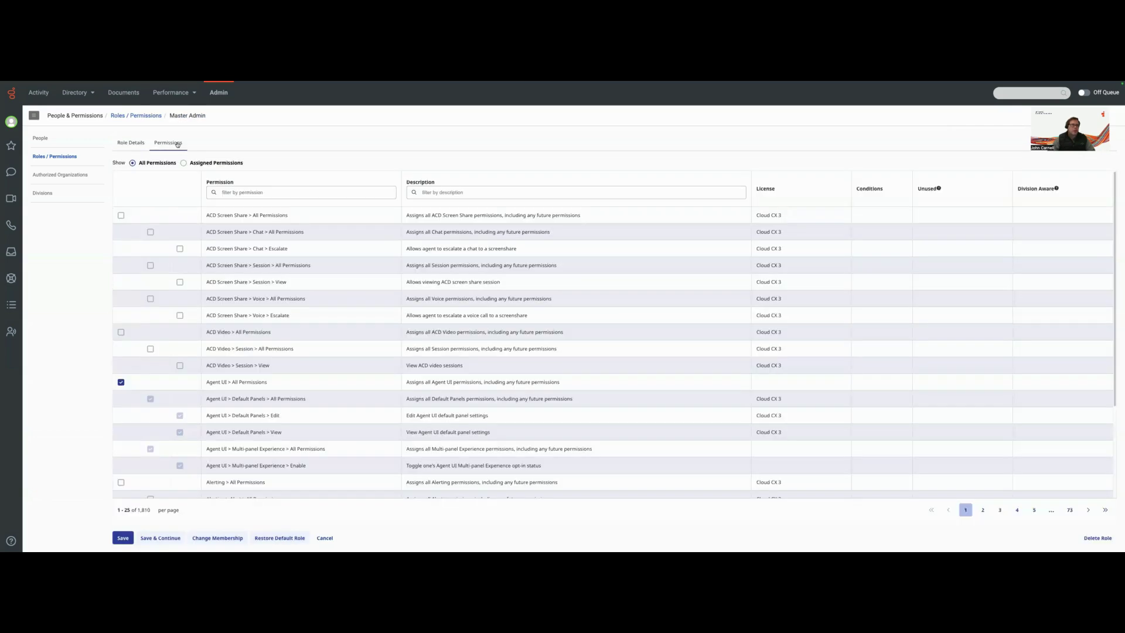
{"action": "left_click", "coordinate": [241, 192]}
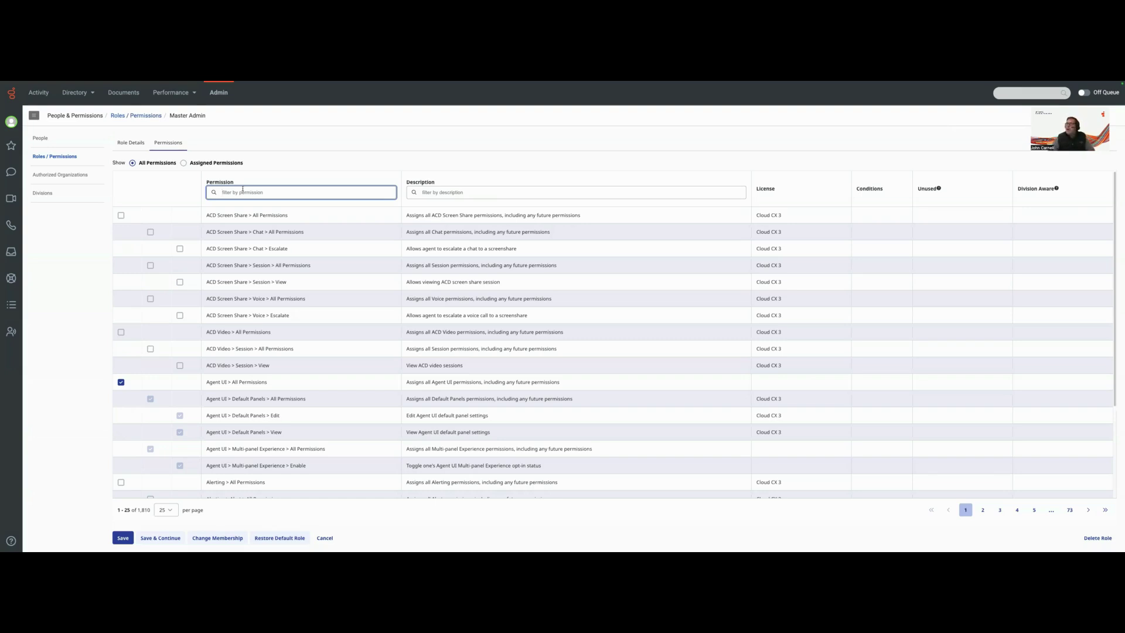
{"action": "type", "text": "inte"}
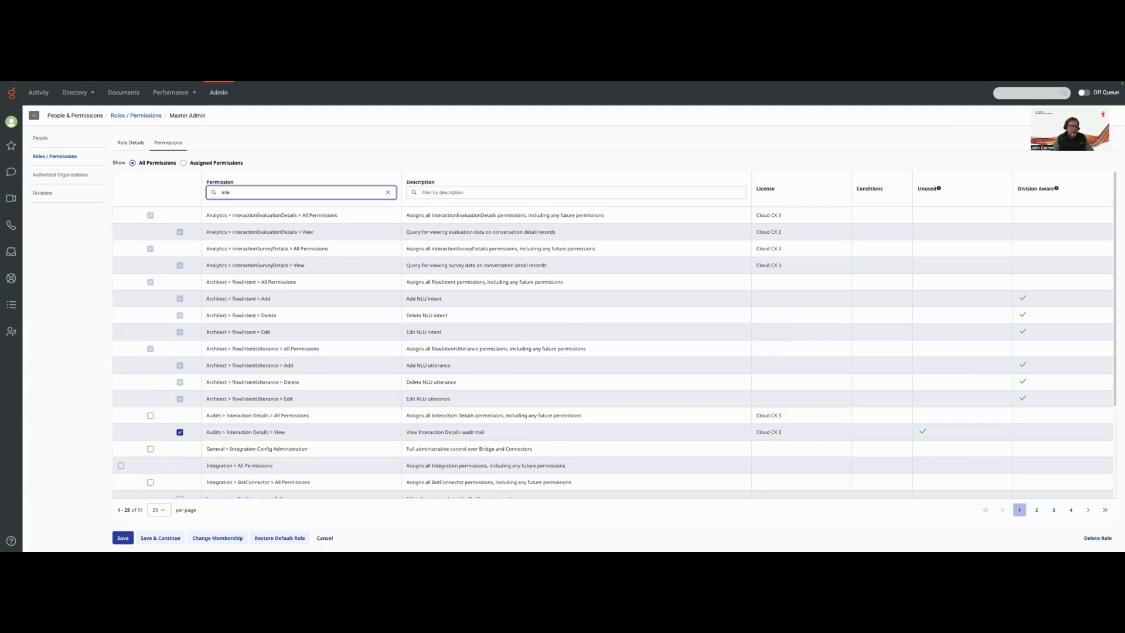
{"action": "type", "text": "grations"}
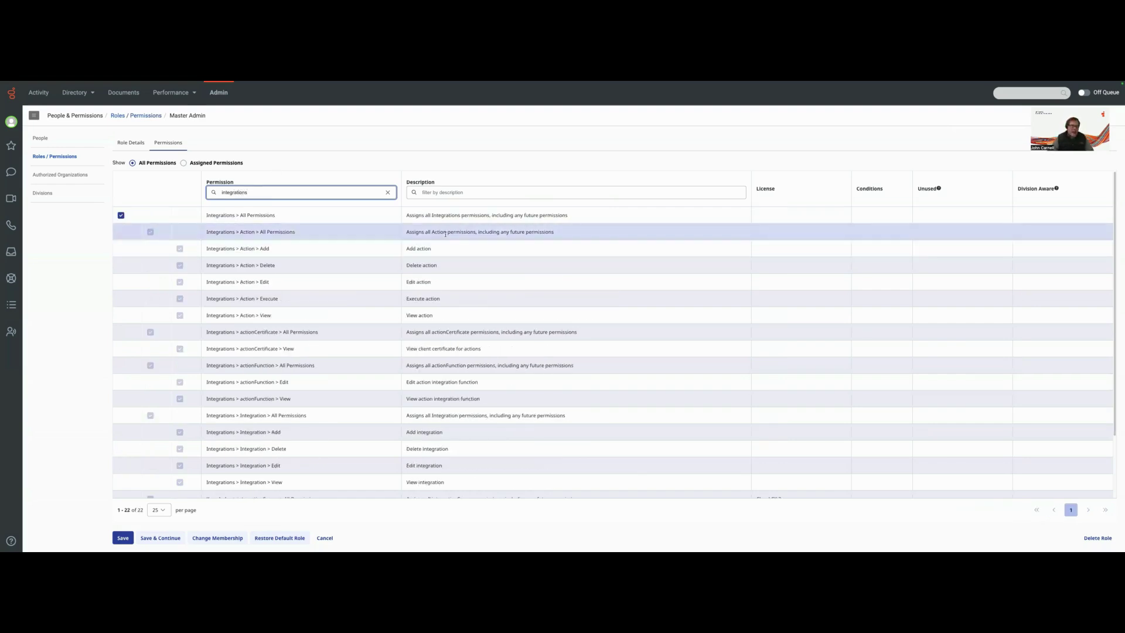
{"action": "type", "text": " > actionF"}
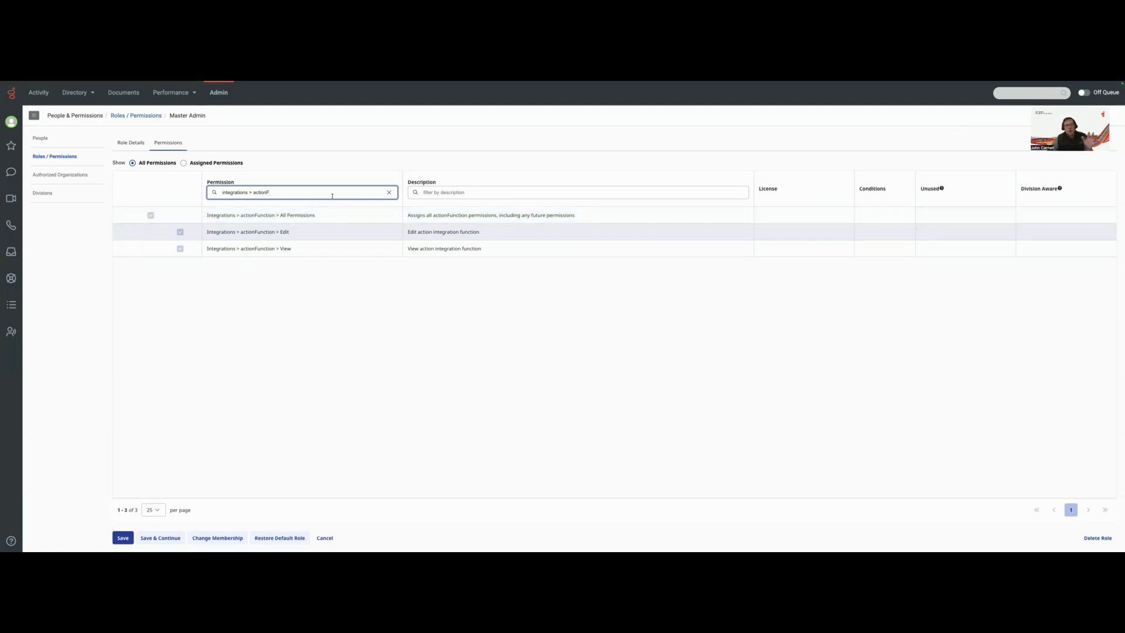
Cancel the role editor without changes and go to Admin > Integrations
{"action": "left_click", "coordinate": [325, 538]}
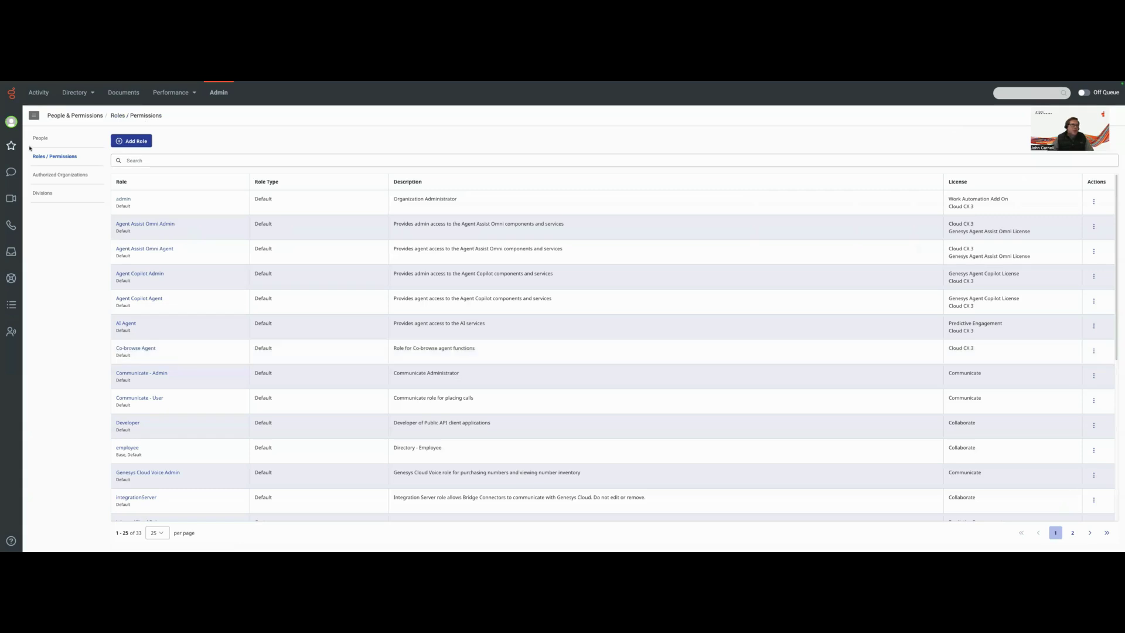
{"action": "left_click", "coordinate": [220, 93]}
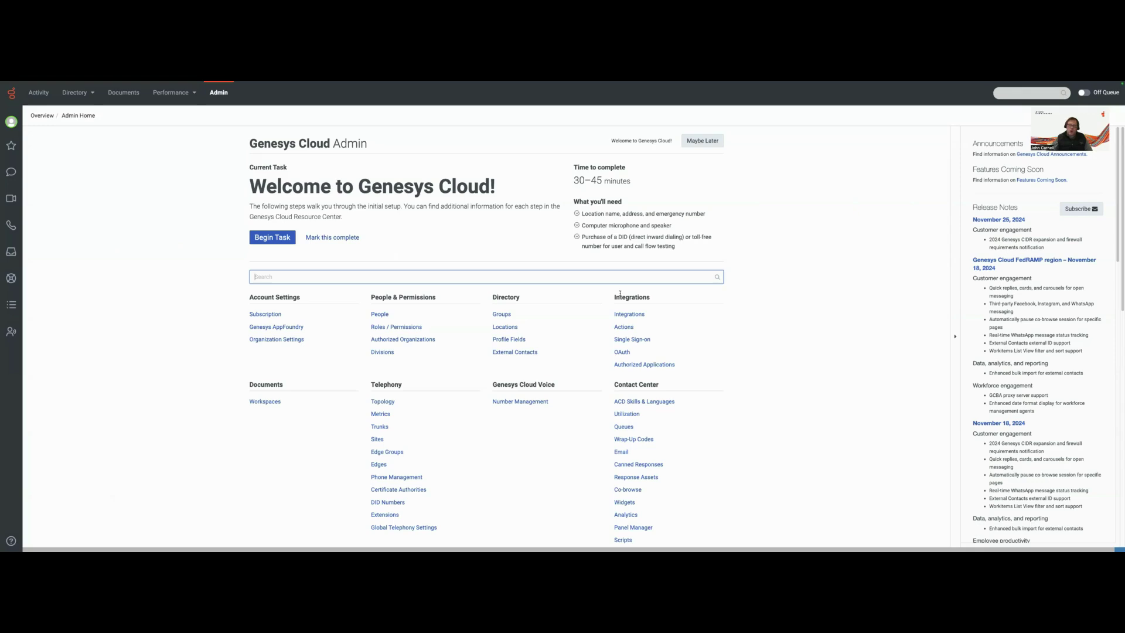
{"action": "left_click", "coordinate": [630, 316]}
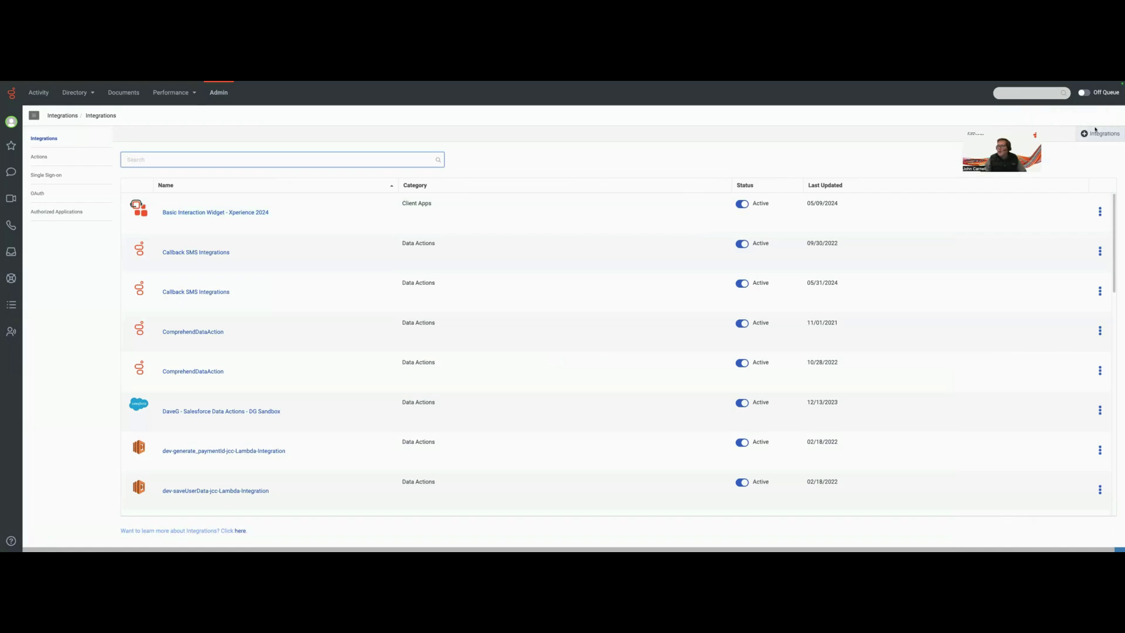
Install Function Data Actions and rename it MyGenesysCloudFunctionIntegration
{"action": "left_click", "coordinate": [1092, 135]}
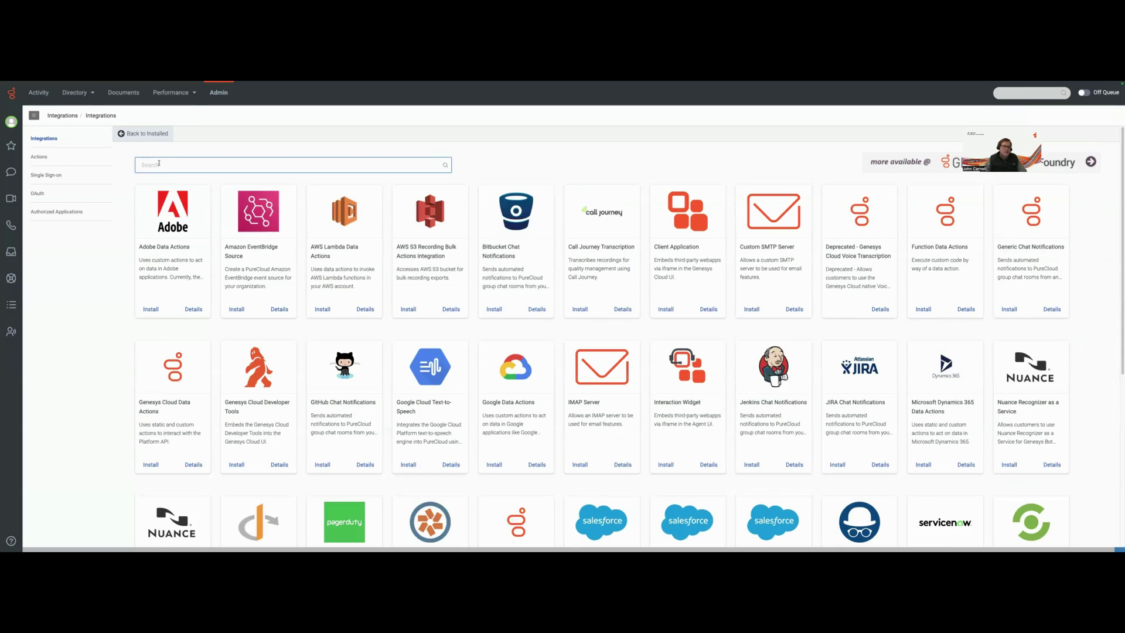
{"action": "type", "text": "Funct"}
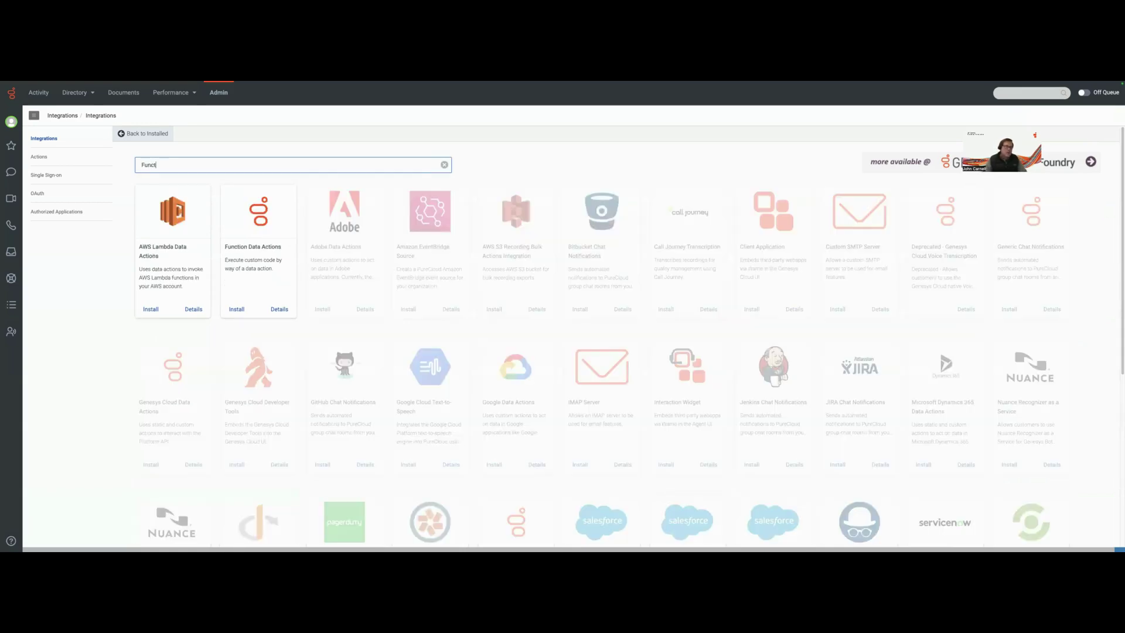
{"action": "type", "text": "ion"}
{"action": "left_click", "coordinate": [237, 309]}
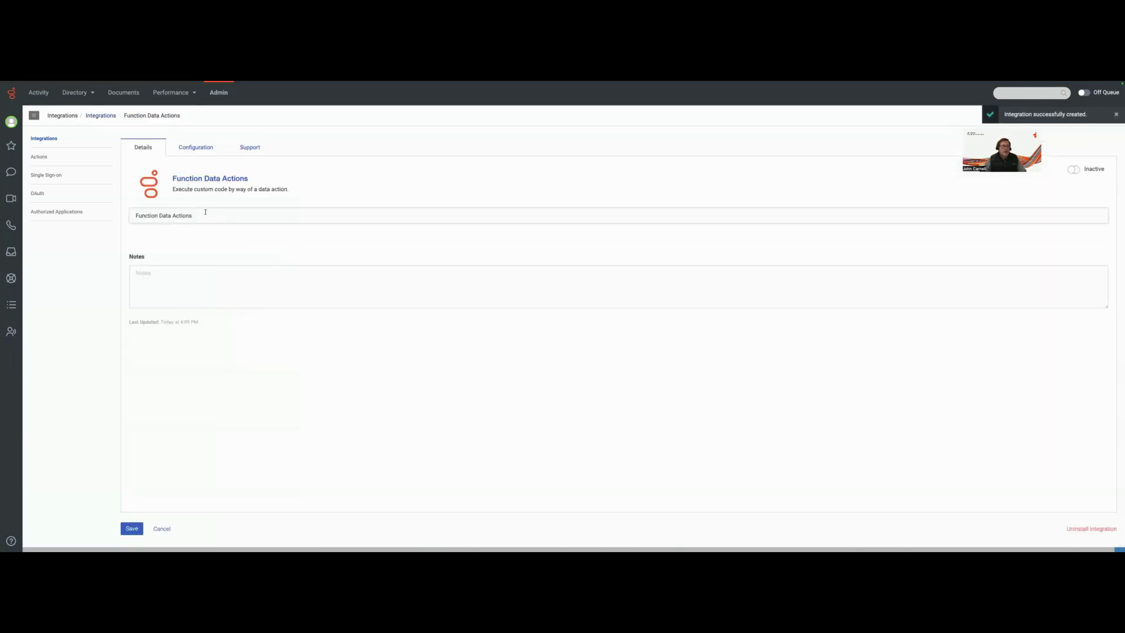
{"action": "triple_click", "coordinate": [728, 213]}
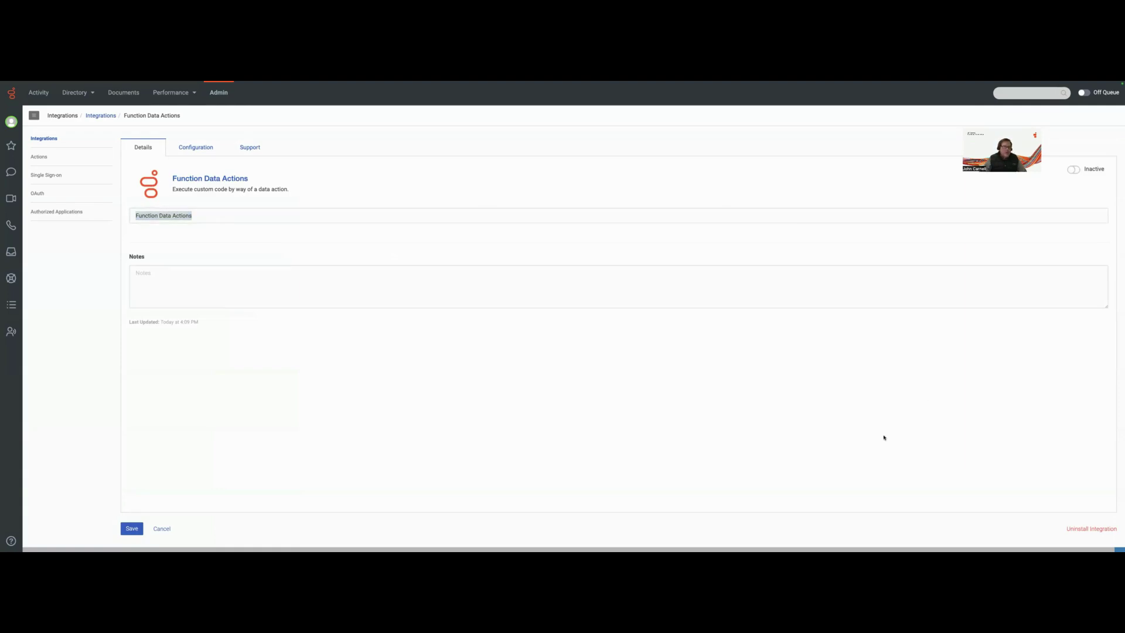
{"action": "left_click_drag", "start_coordinate": [201, 216], "coordinate": [92, 216]}
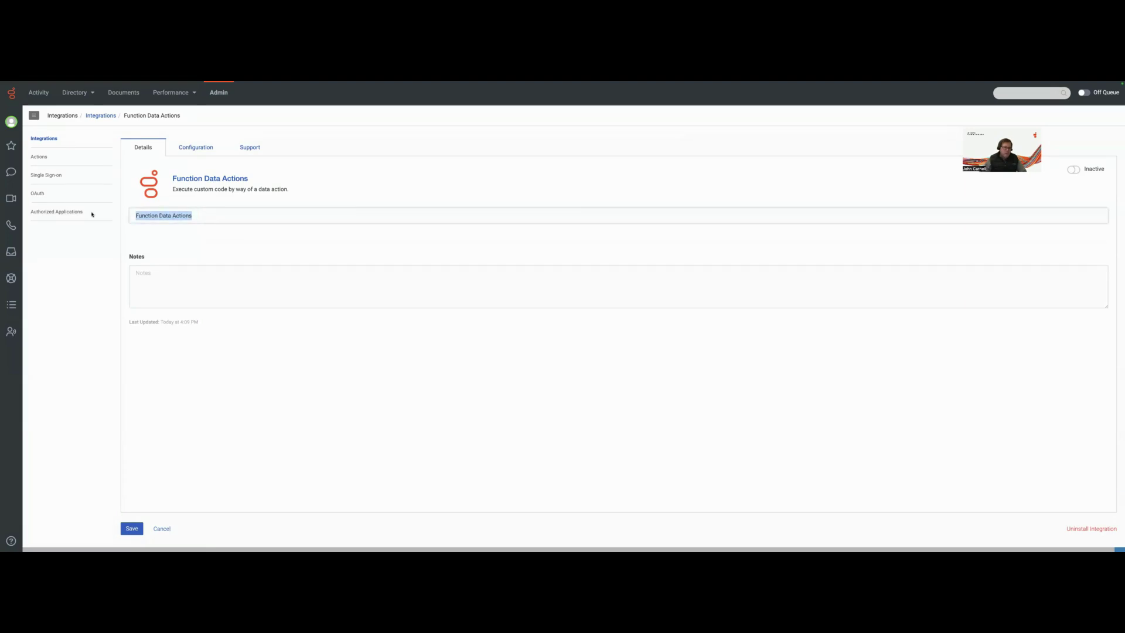
{"action": "type", "text": "MyGenesysCloudFunctionIntegration"}
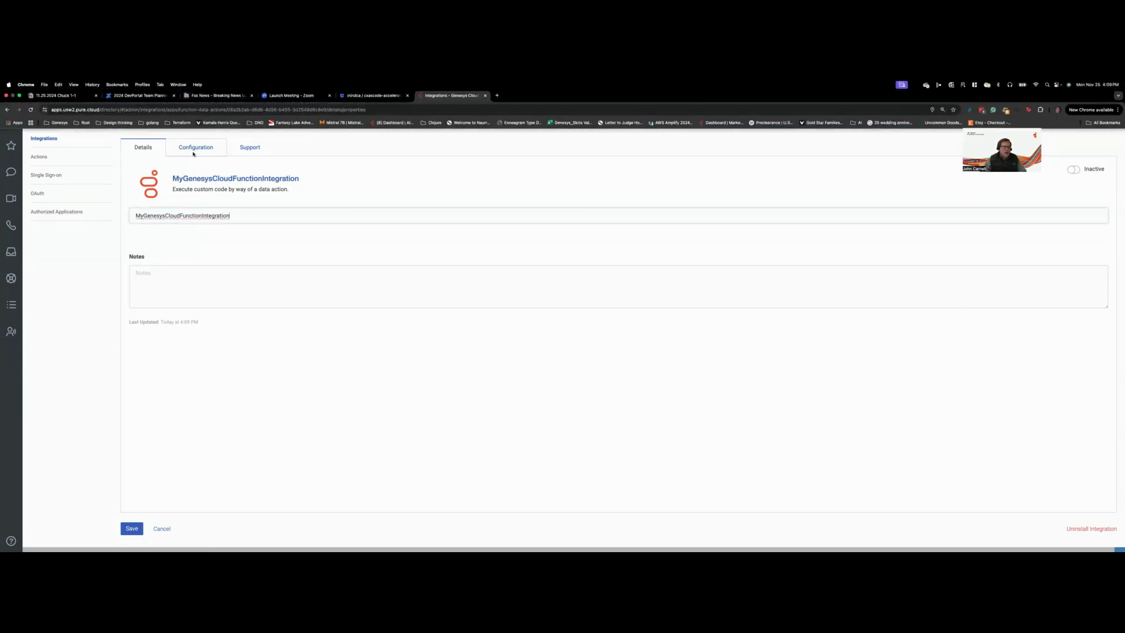
Open the integration's Configuration > Credentials settings for Function Credentials
{"action": "left_click", "coordinate": [201, 149]}
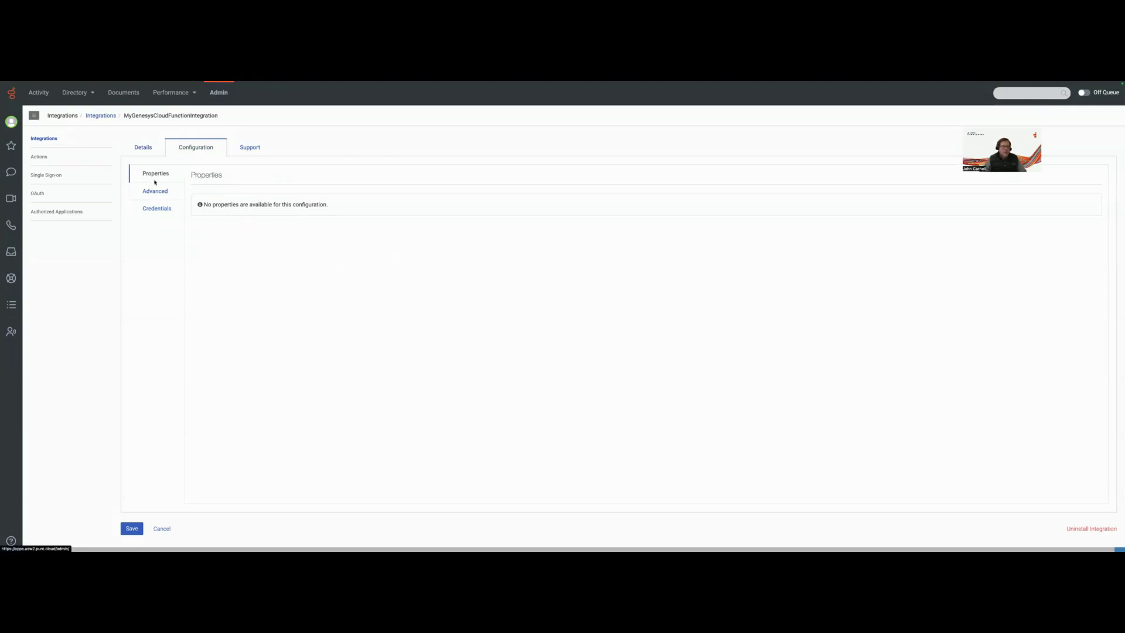
{"action": "left_click", "coordinate": [159, 211]}
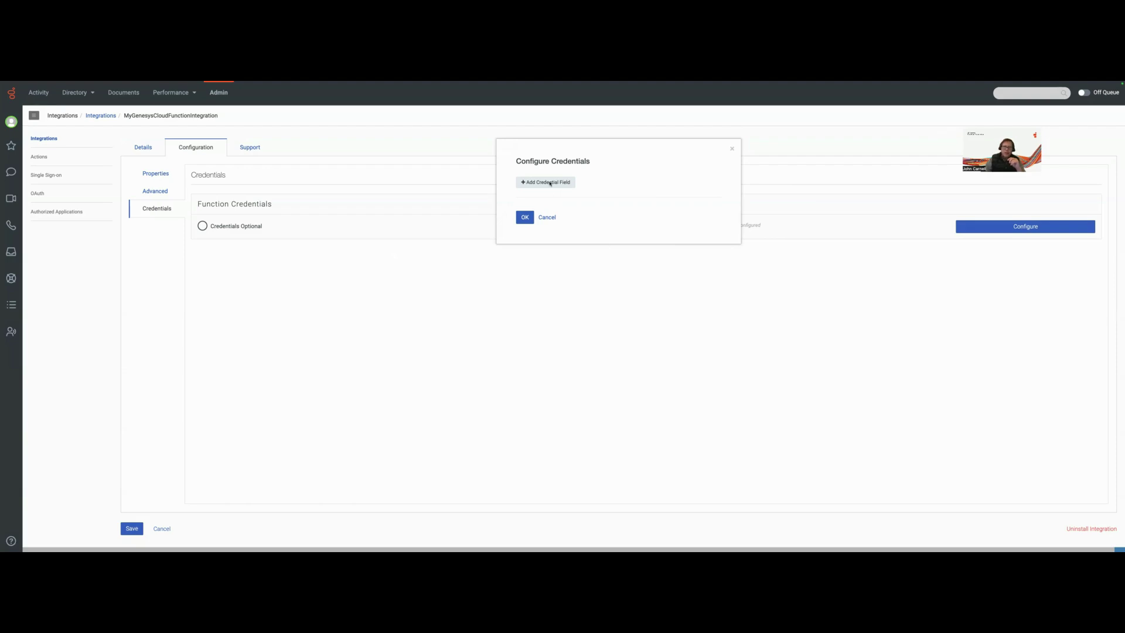
Add credential field example_password and enter its password value
{"action": "left_click", "coordinate": [545, 183]}
{"action": "left_click", "coordinate": [533, 191]}
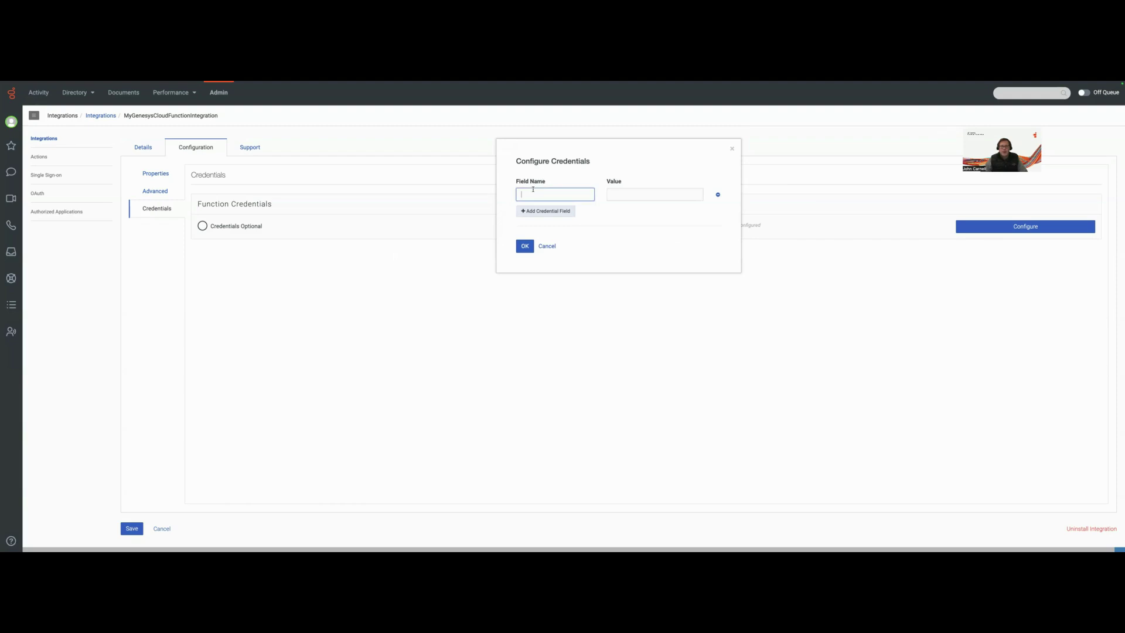
{"action": "key", "text": "ctrl+v"}
{"action": "type", "text": "as"}
{"action": "key", "text": "BackSpace"}
{"action": "left_click", "coordinate": [655, 195]}
{"action": "type", "text": "myp;a"}
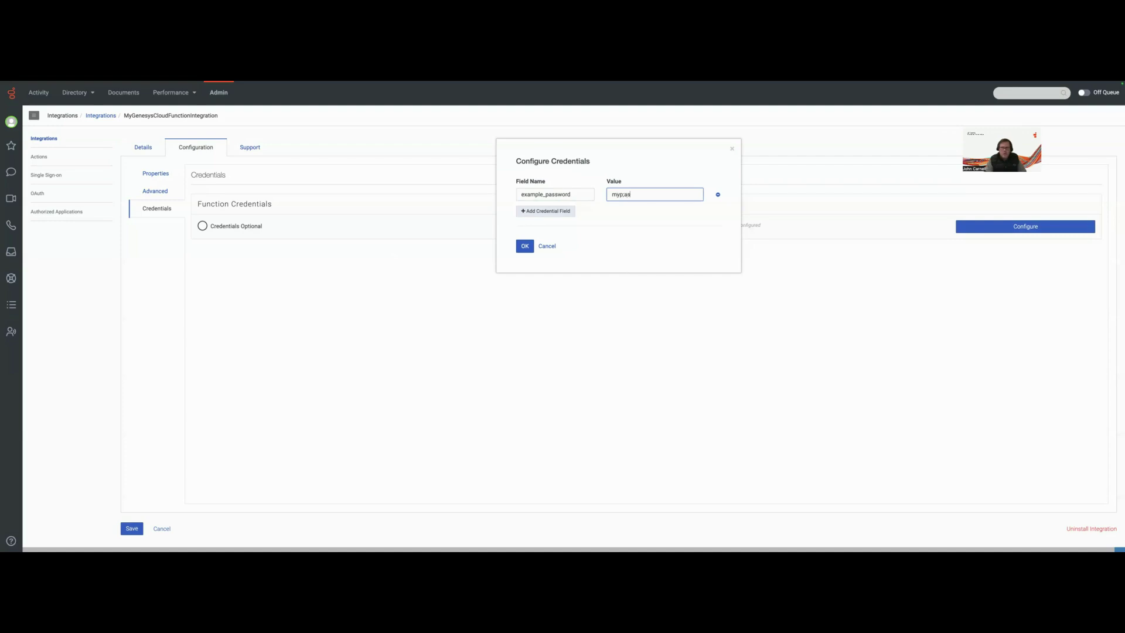
{"action": "type", "text": "ssw234ord1"}
Add credential field example_certificate_base64 with the certificate value and confirm both fields
{"action": "left_click", "coordinate": [540, 211]}
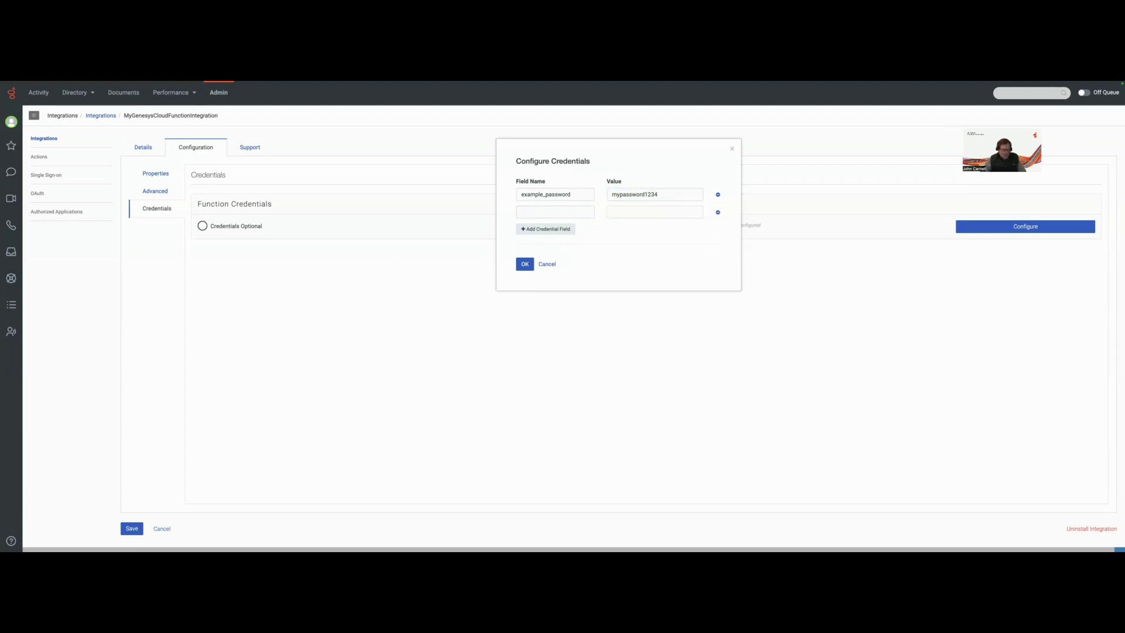
{"action": "left_click", "coordinate": [534, 214]}
{"action": "type", "text": "example_certificate_base64"}
{"action": "left_click_drag", "start_coordinate": [520, 208], "coordinate": [504, 215]}
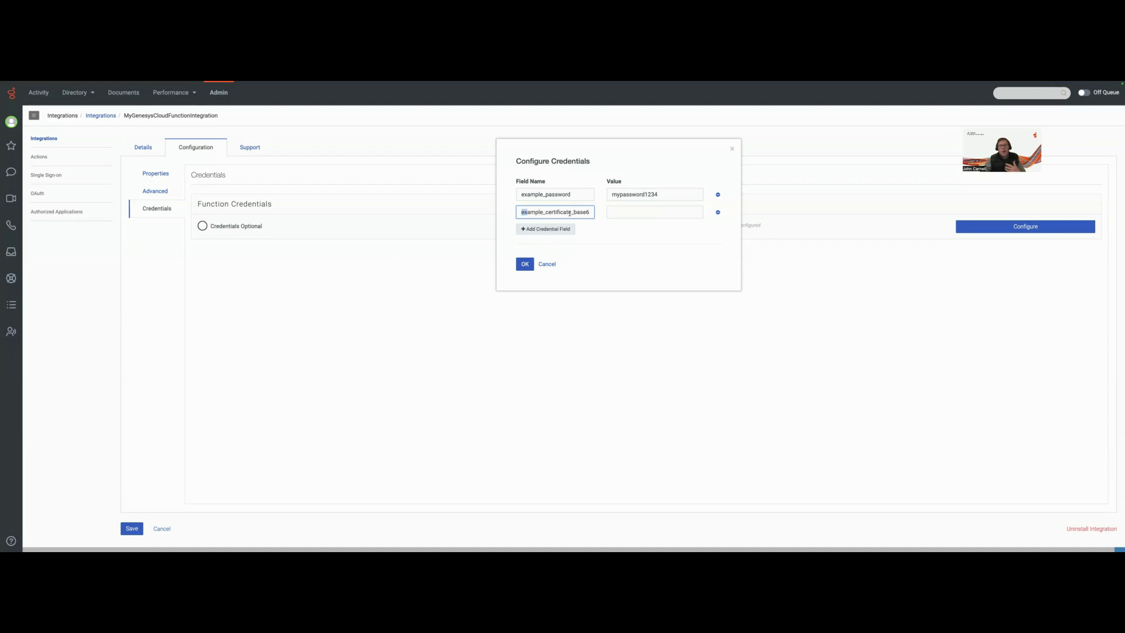
{"action": "left_click", "coordinate": [653, 212]}
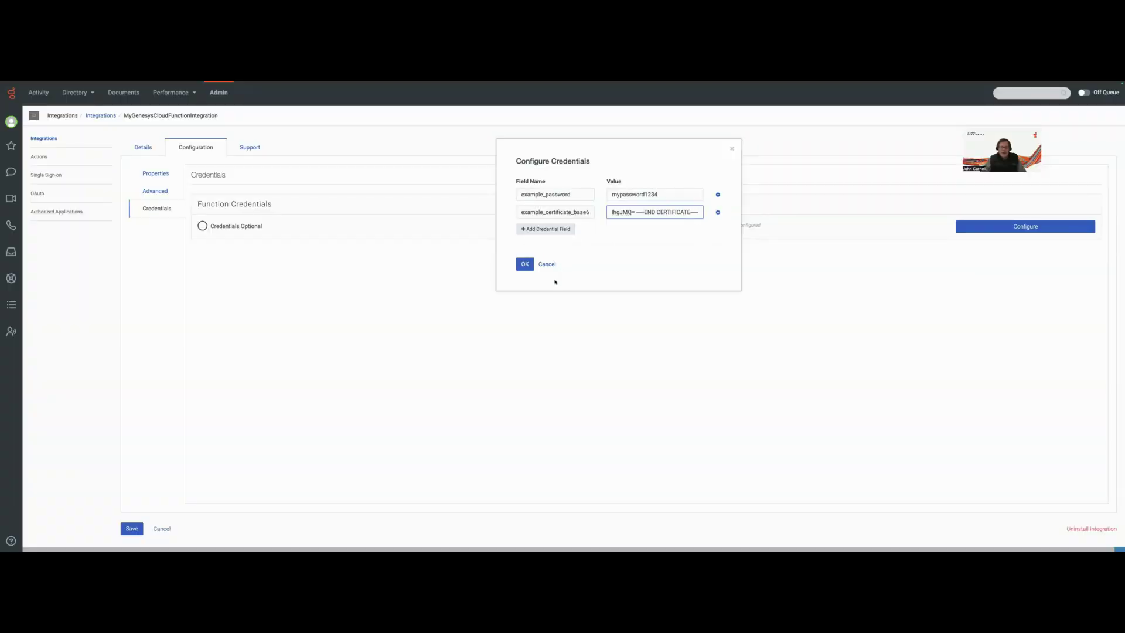
{"action": "left_click", "coordinate": [523, 265]}
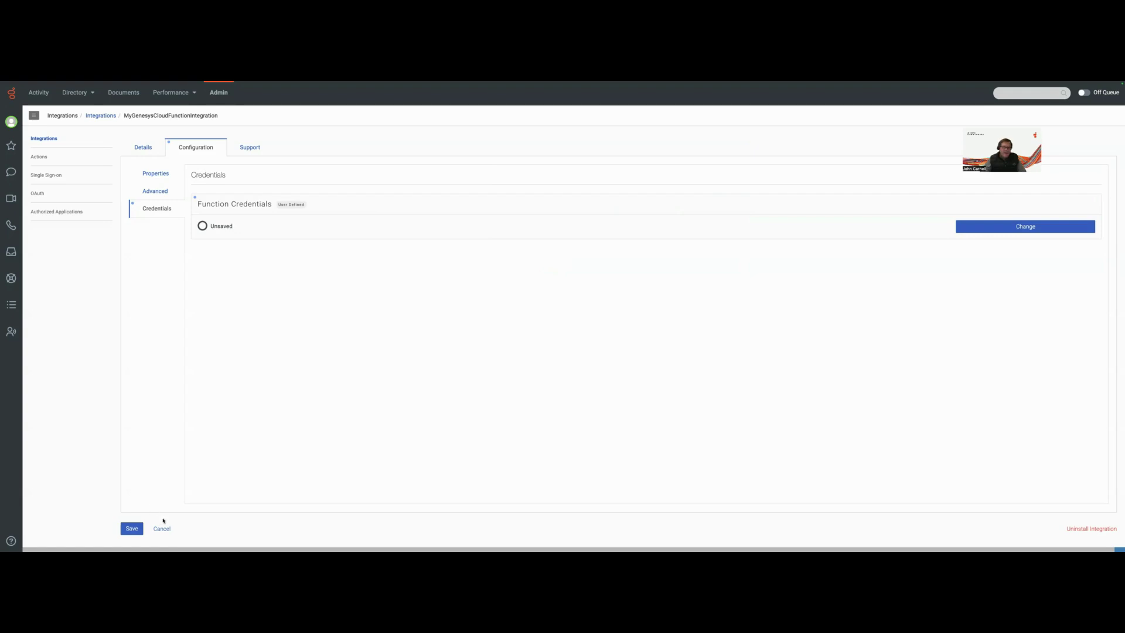
Save the integration with its configured Function Credentials
{"action": "left_click", "coordinate": [130, 528]}
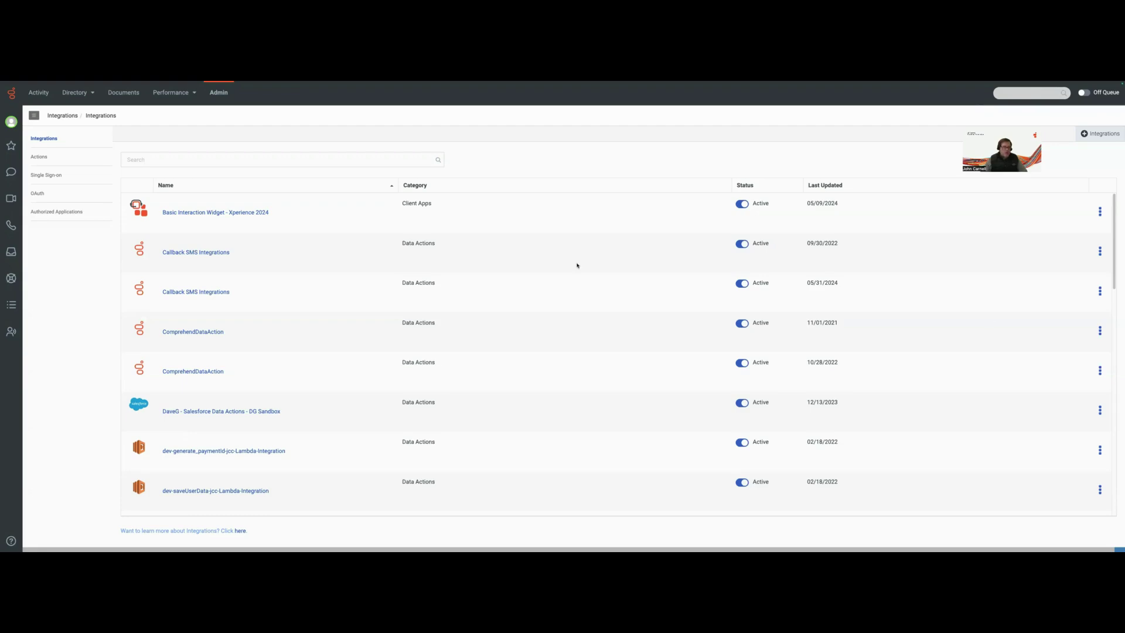
Delete the older duplicate integration and activate MyGenesysCloudFunctionIntegration
{"action": "left_click", "coordinate": [222, 158]}
{"action": "type", "text": "MyGenesysCloudFunctionIntegration"}
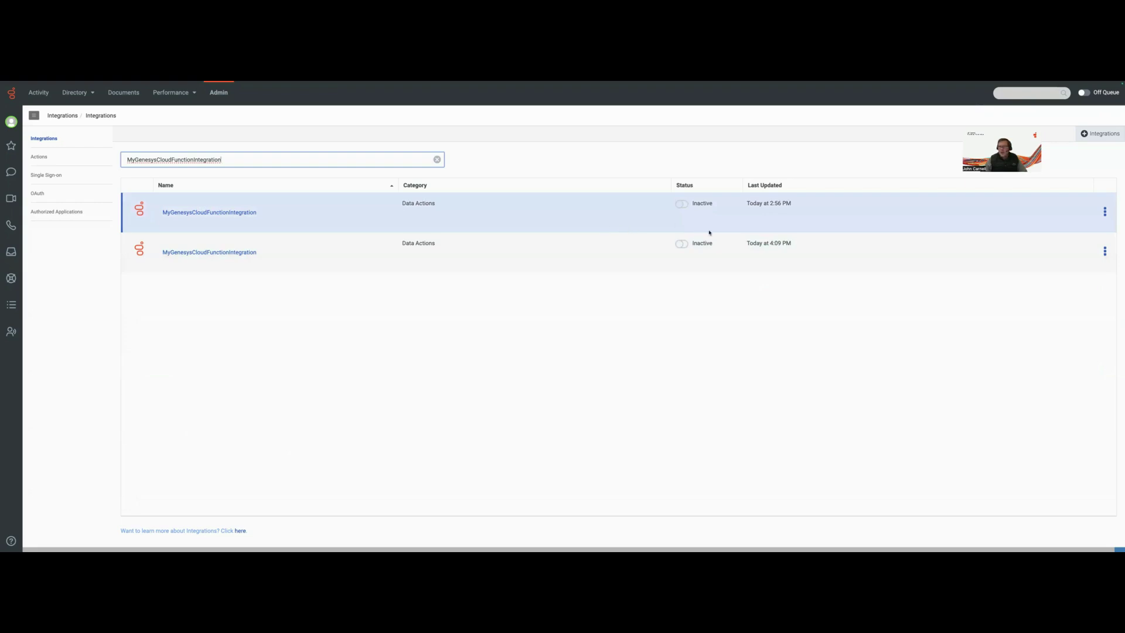
{"action": "left_click", "coordinate": [1105, 211]}
{"action": "left_click", "coordinate": [1078, 258]}
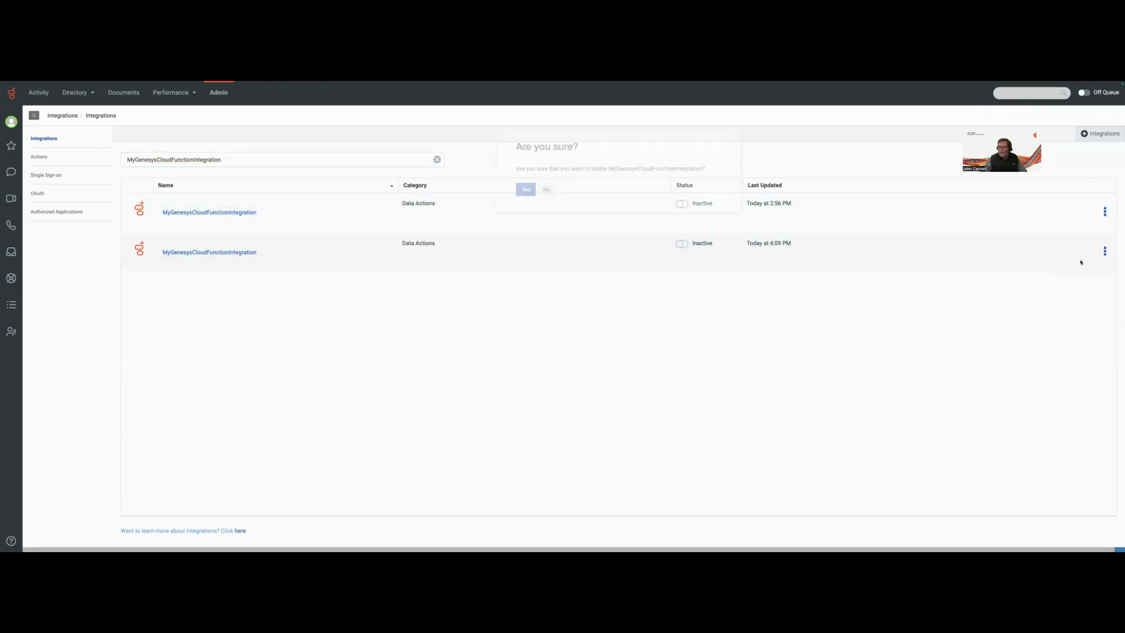
{"action": "left_click", "coordinate": [525, 206]}
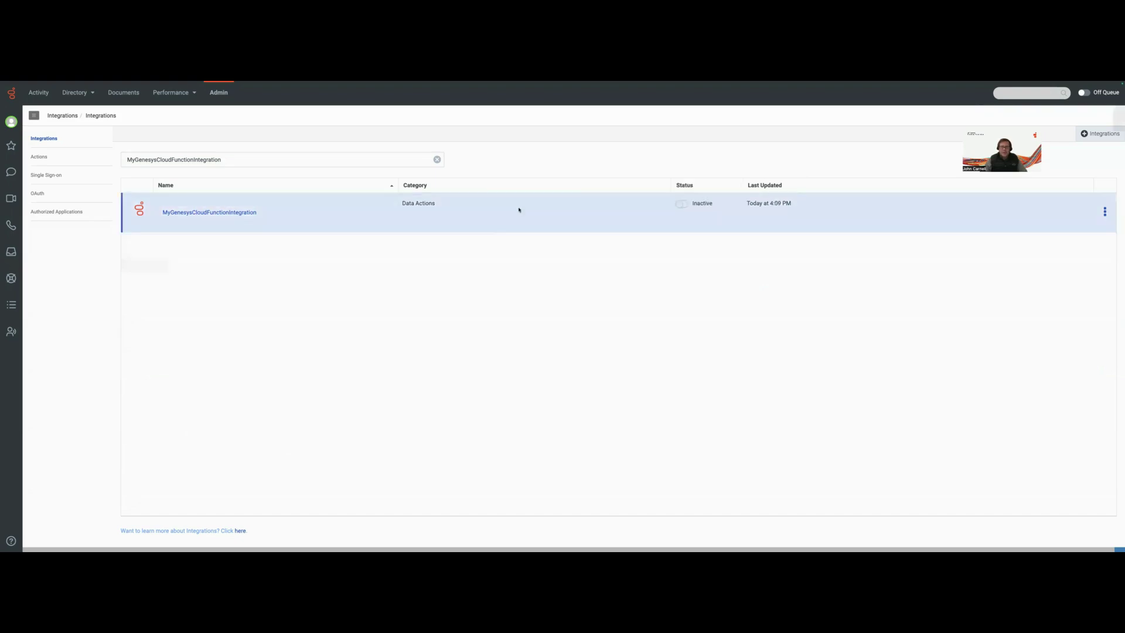
{"action": "left_click", "coordinate": [683, 203]}
{"action": "left_click", "coordinate": [527, 206]}
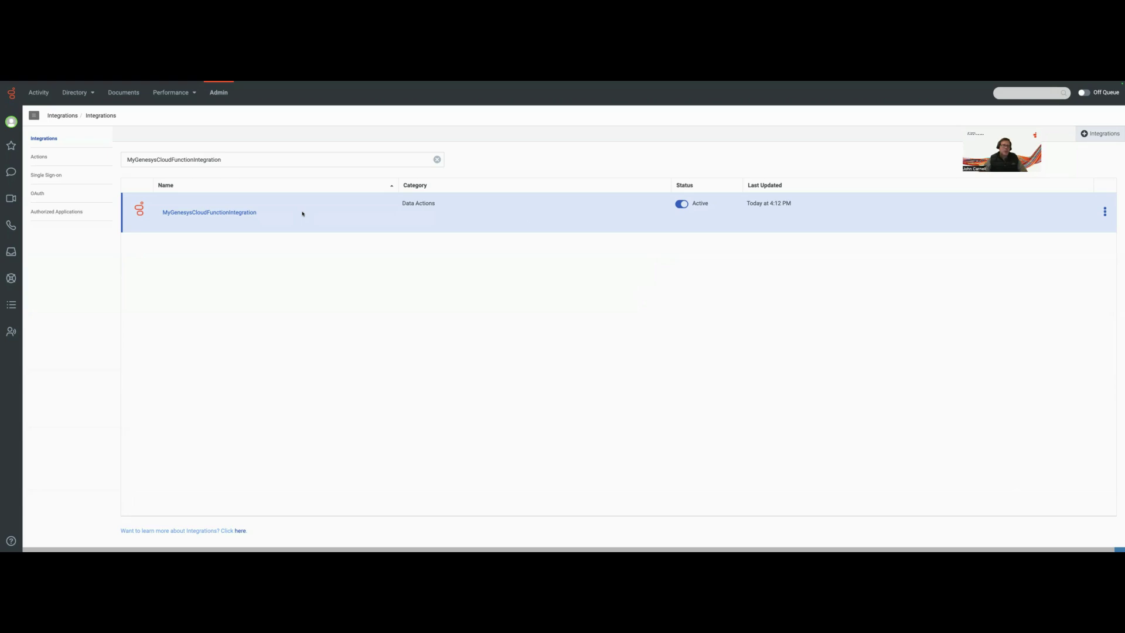
From the Actions list, start an import and pick genesysFunctionActionExampleExport.json
{"action": "left_click", "coordinate": [33, 157]}
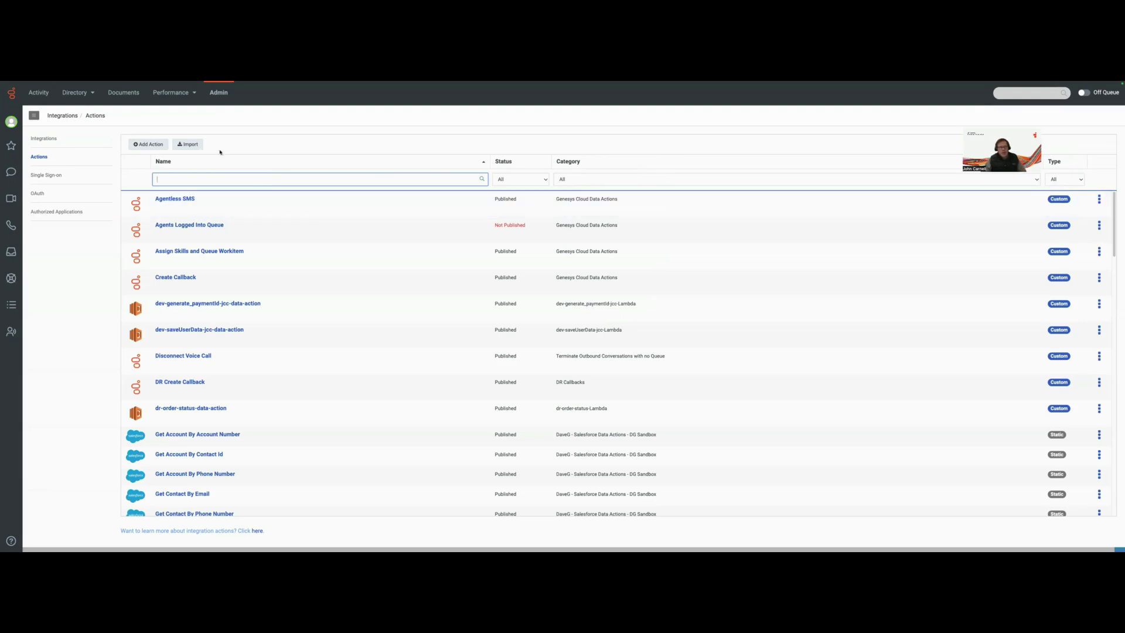
{"action": "left_click", "coordinate": [192, 147]}
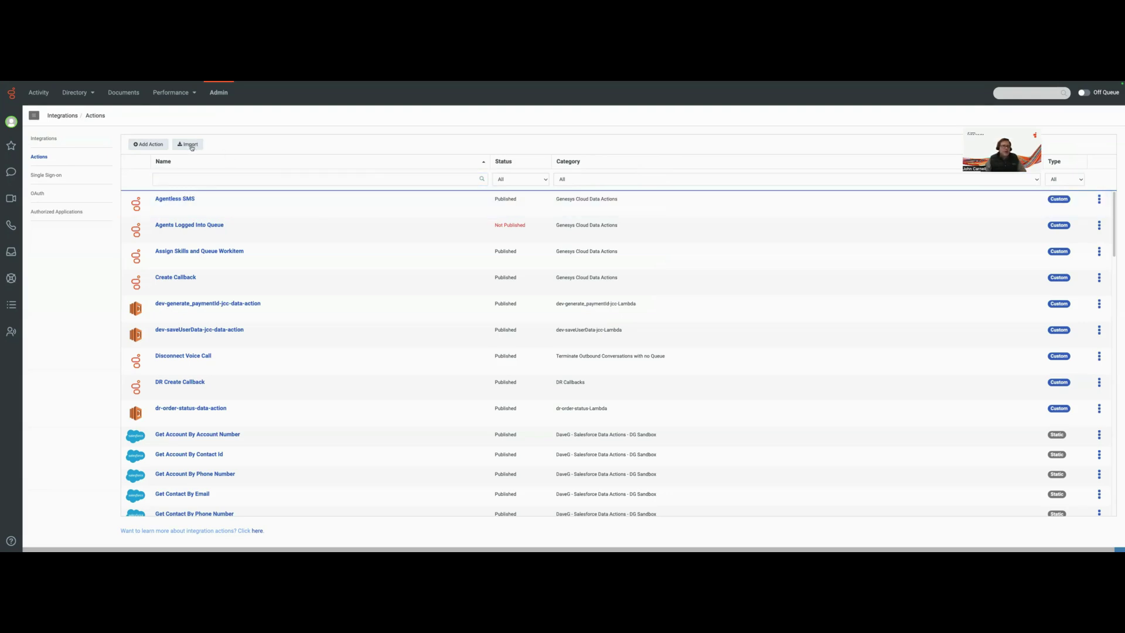
{"action": "left_click", "coordinate": [540, 206]}
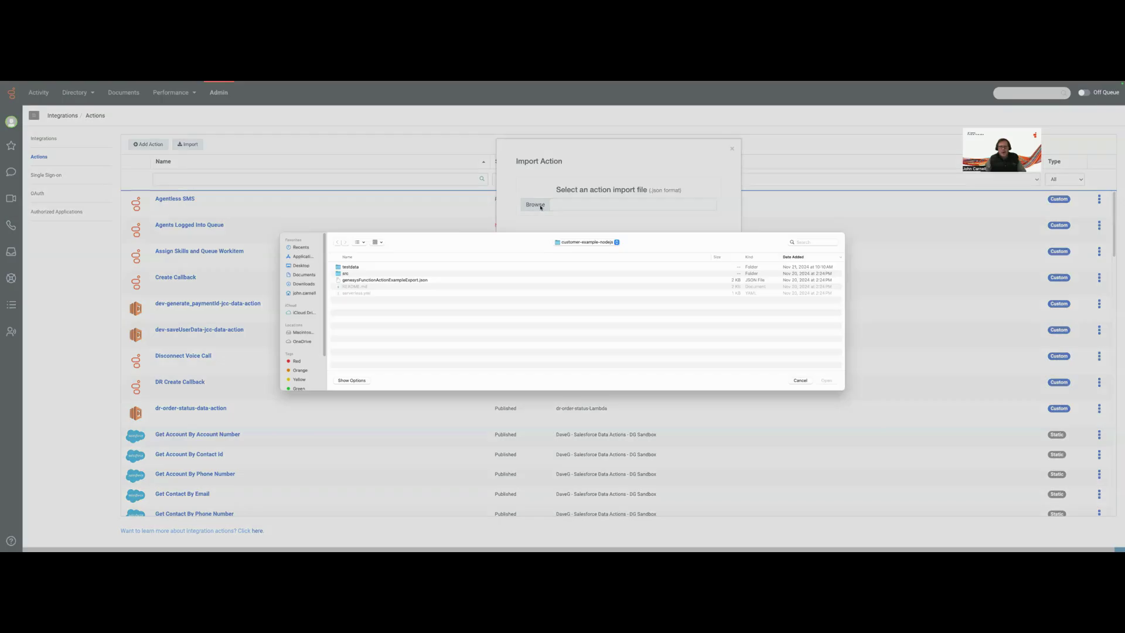
{"action": "left_click", "coordinate": [380, 284]}
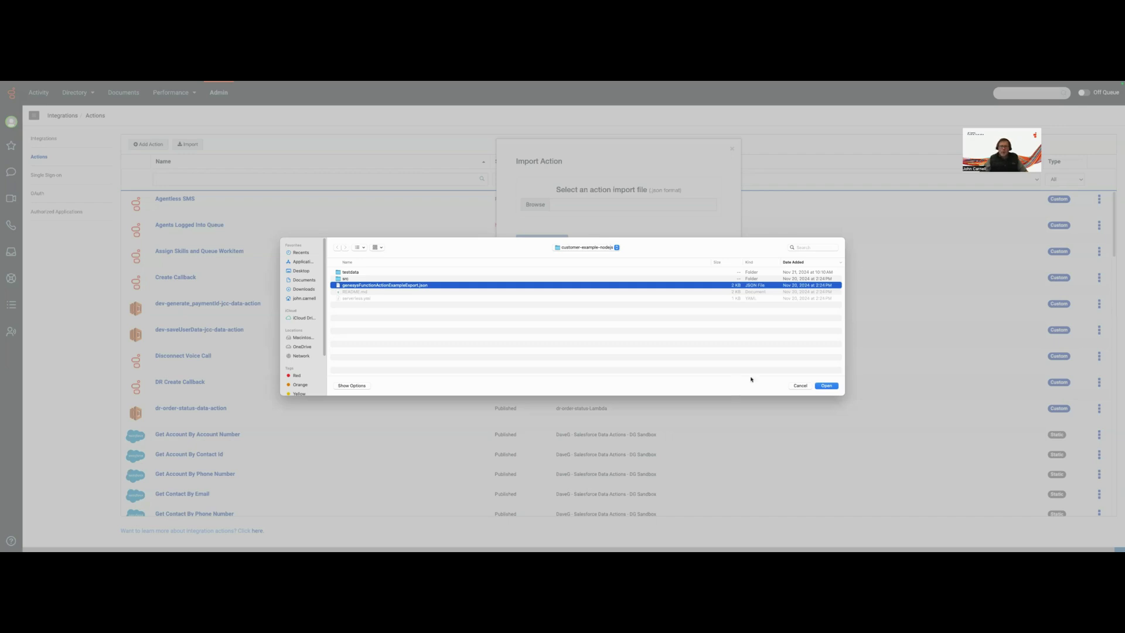
Load the chosen file and attach the action to MyGenesysCloudFunctionIntegration
{"action": "left_click", "coordinate": [826, 386]}
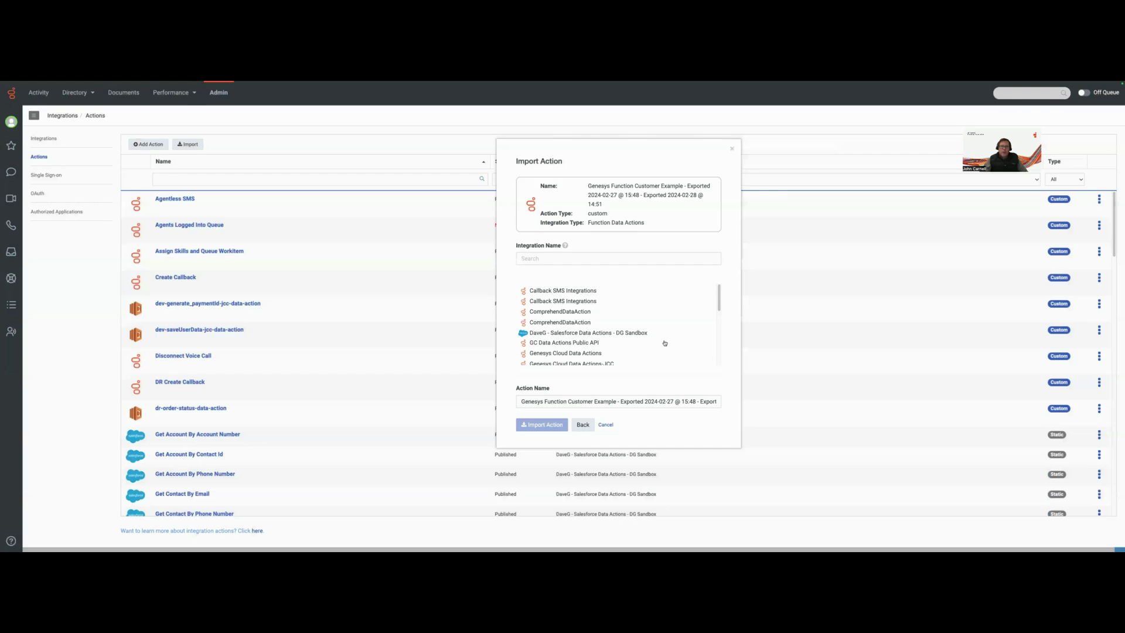
{"action": "left_click", "coordinate": [586, 259]}
{"action": "type", "text": "MyC"}
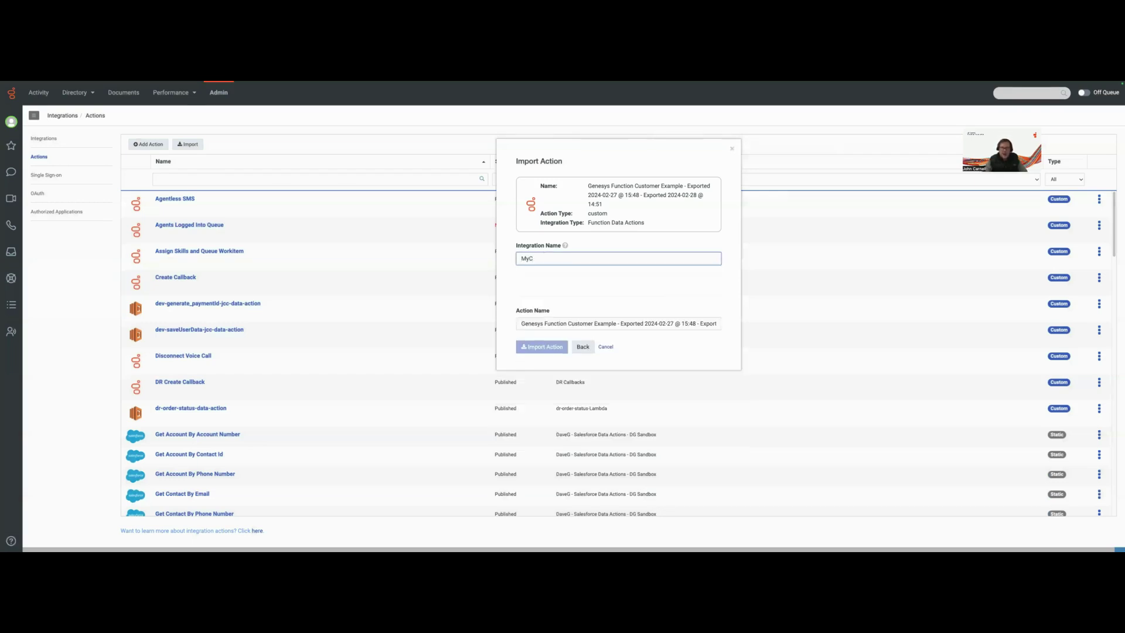
{"action": "key", "text": "BackSpace"}
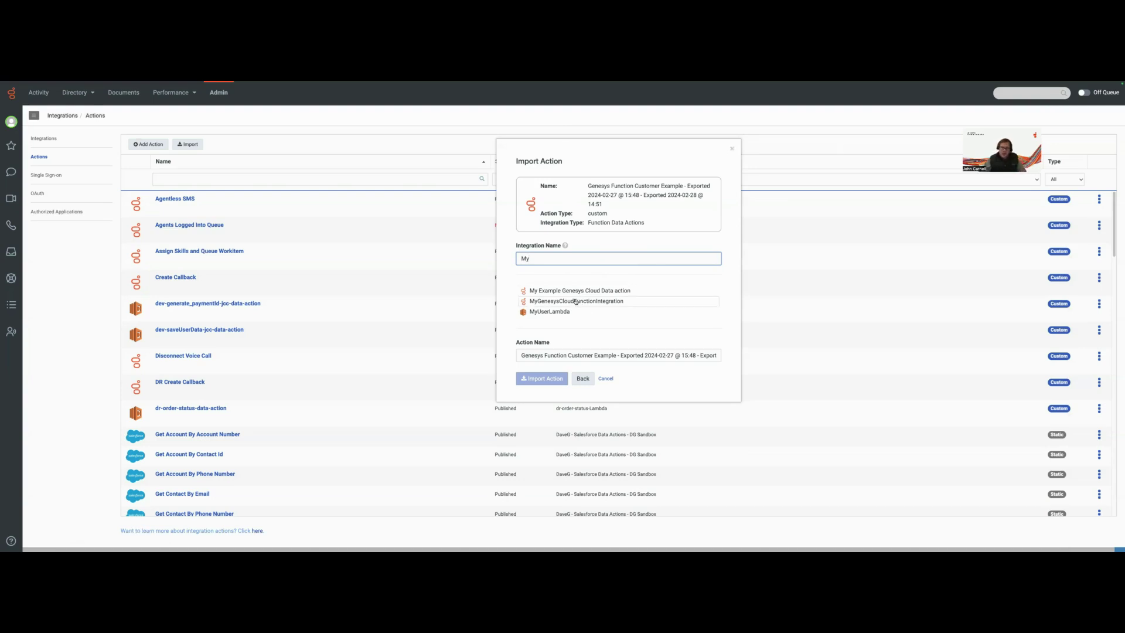
{"action": "left_click", "coordinate": [575, 302]}
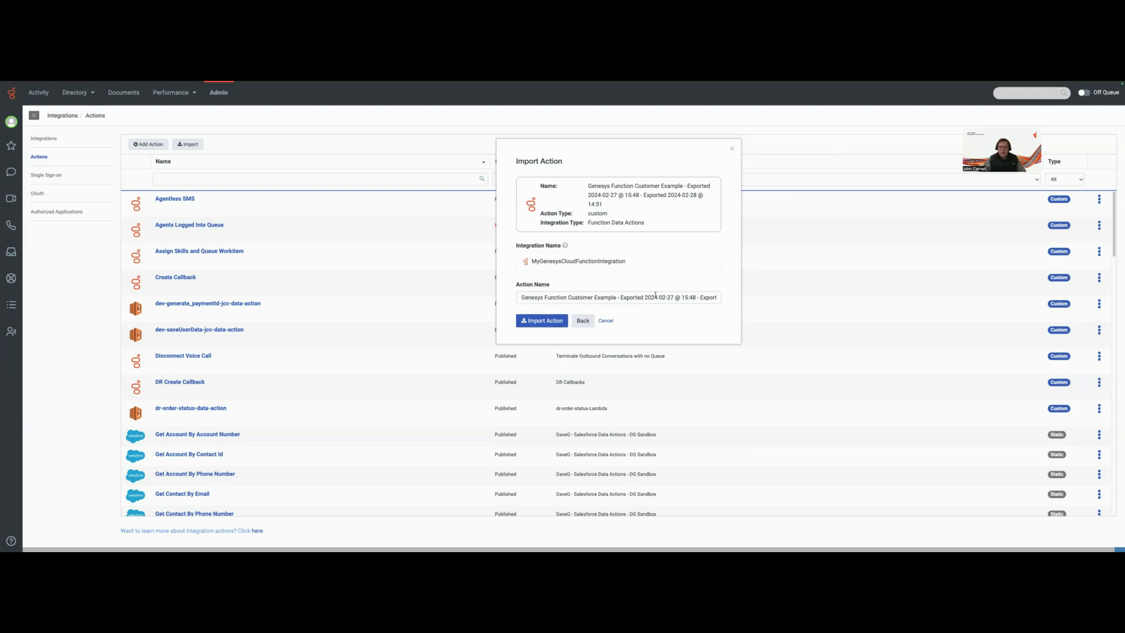
Rename the action to MyCertificateFunction and import it
{"action": "left_click_drag", "start_coordinate": [521, 298], "coordinate": [786, 307]}
{"action": "key", "text": "BackSpace"}
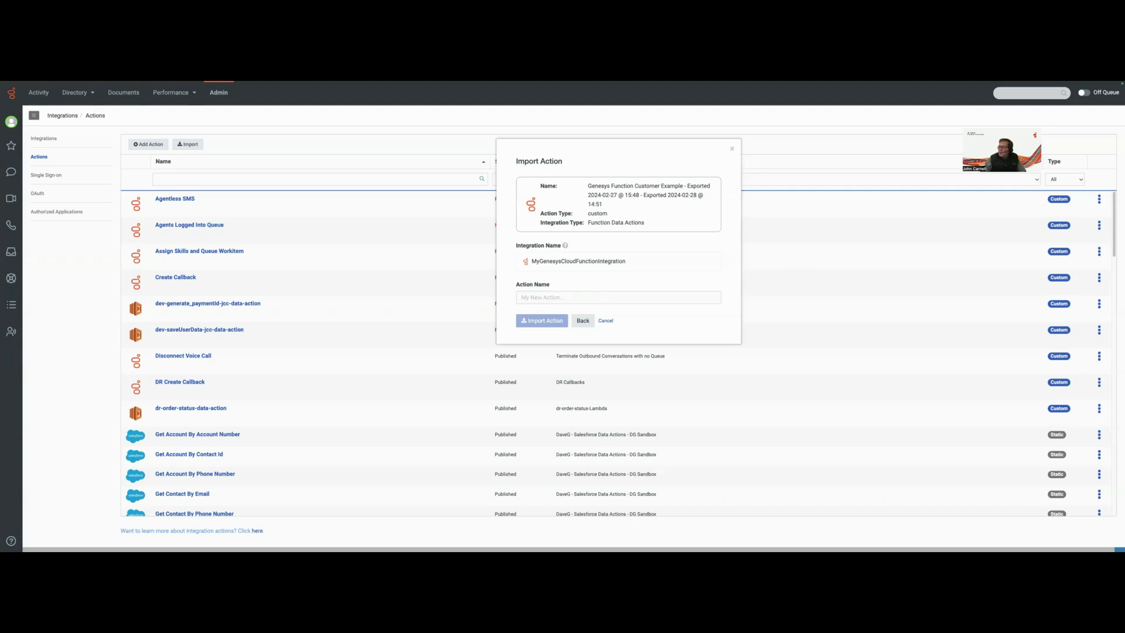
{"action": "left_click", "coordinate": [529, 298]}
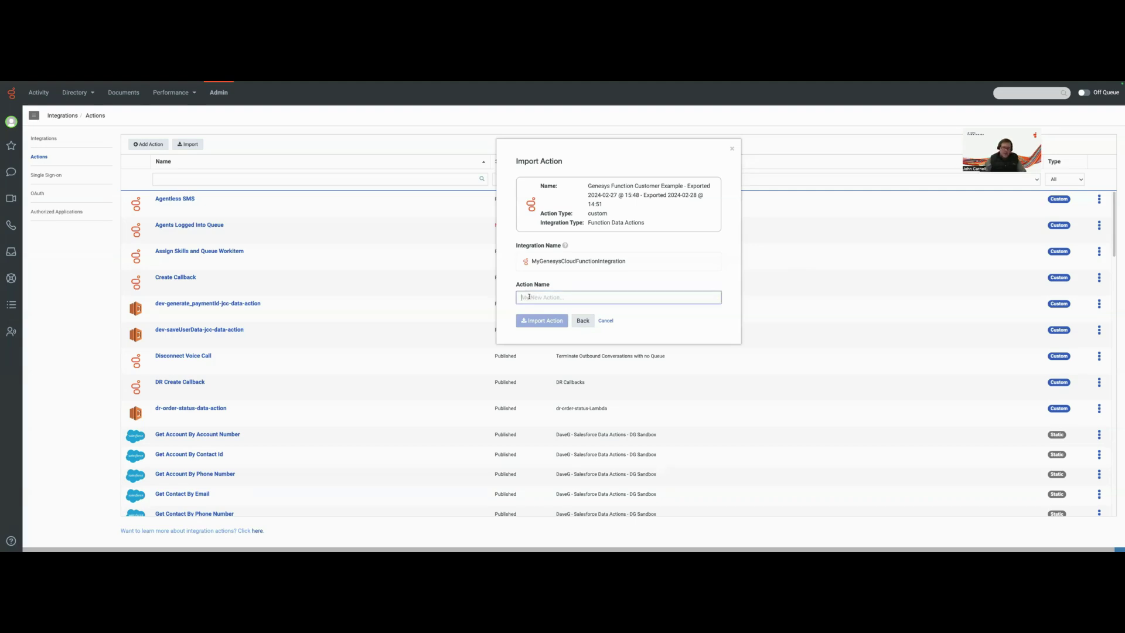
{"action": "type", "text": "MyCertificateFunction"}
{"action": "left_click", "coordinate": [539, 322]}
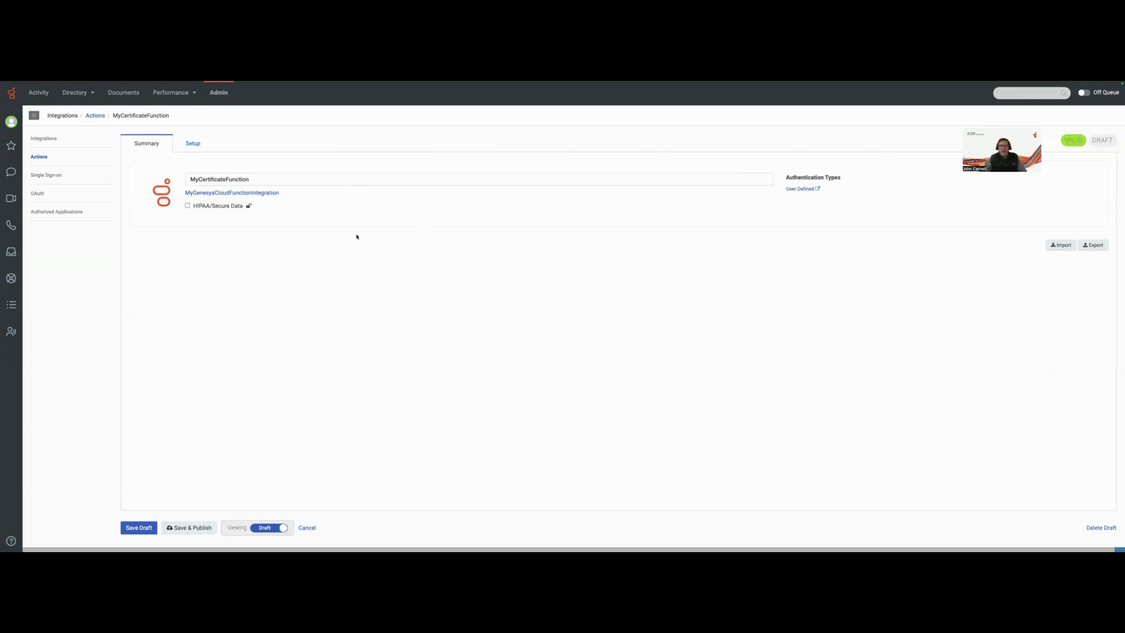
Review MyCertificateFunction's Setup contracts: three inputs and five outputs
{"action": "left_click", "coordinate": [189, 144]}
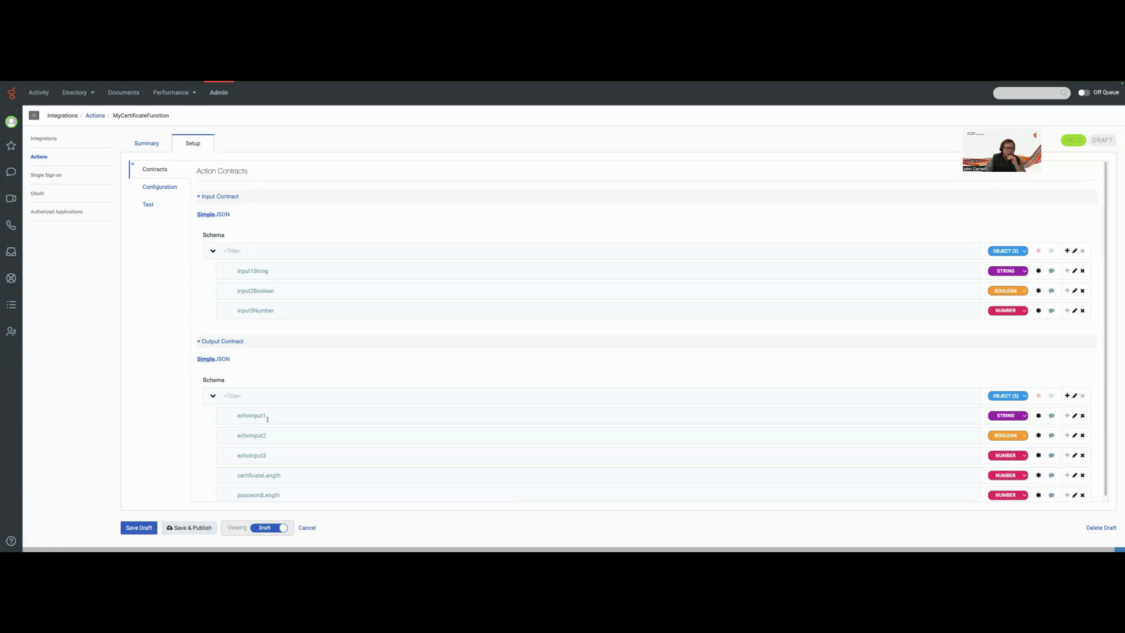
{"action": "scroll", "coordinate": [267, 419], "scroll_direction": "down", "scroll_amount": 1}
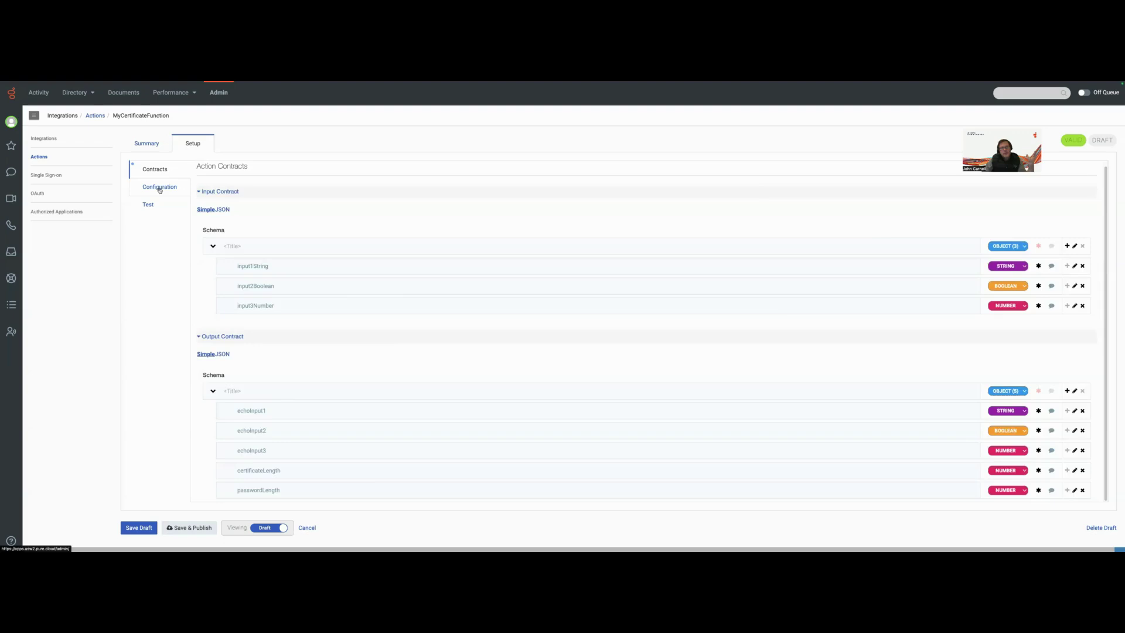
Open the request configuration and inspect the x-credentialsExamplePassword header's name and credential value
{"action": "left_click", "coordinate": [160, 188]}
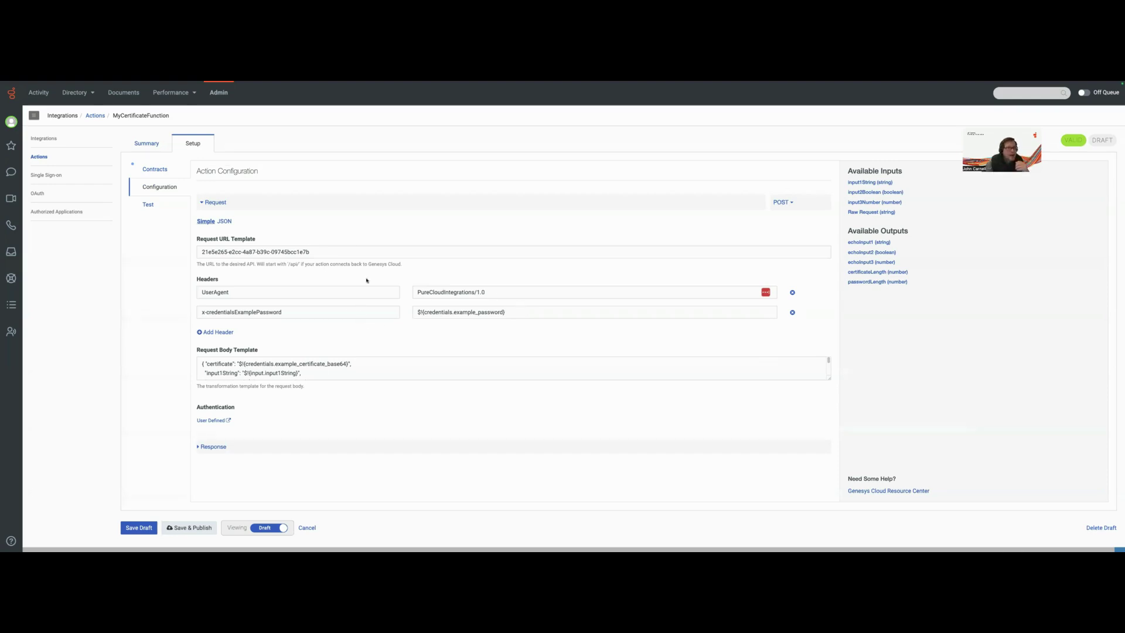
{"action": "left_click", "coordinate": [504, 313]}
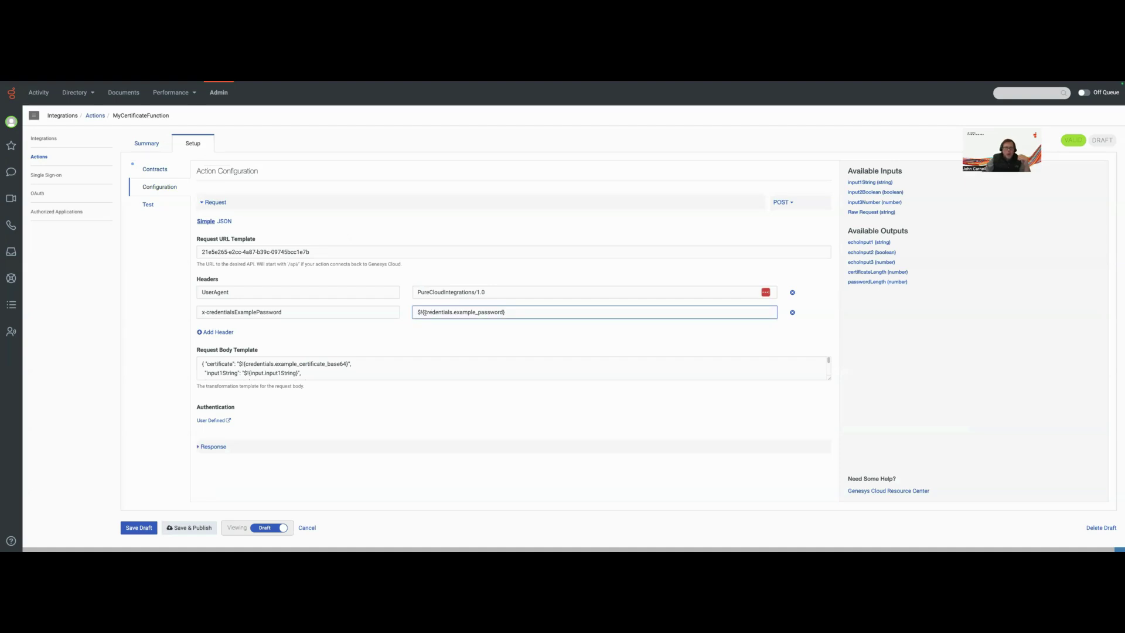
{"action": "left_click_drag", "start_coordinate": [425, 312], "coordinate": [506, 311]}
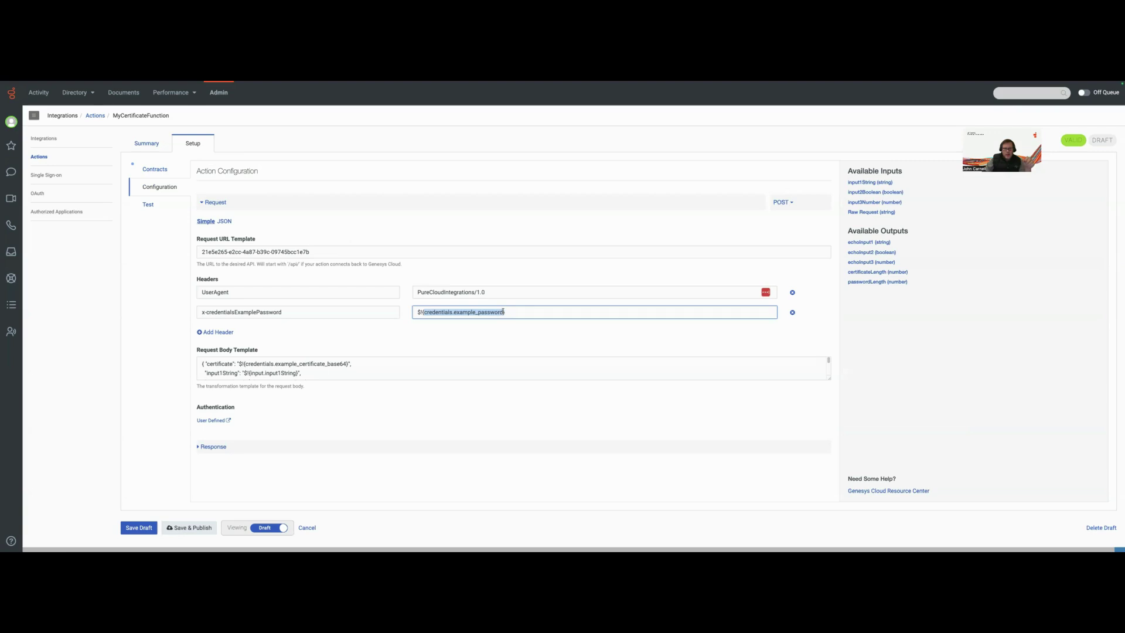
{"action": "left_click", "coordinate": [469, 312]}
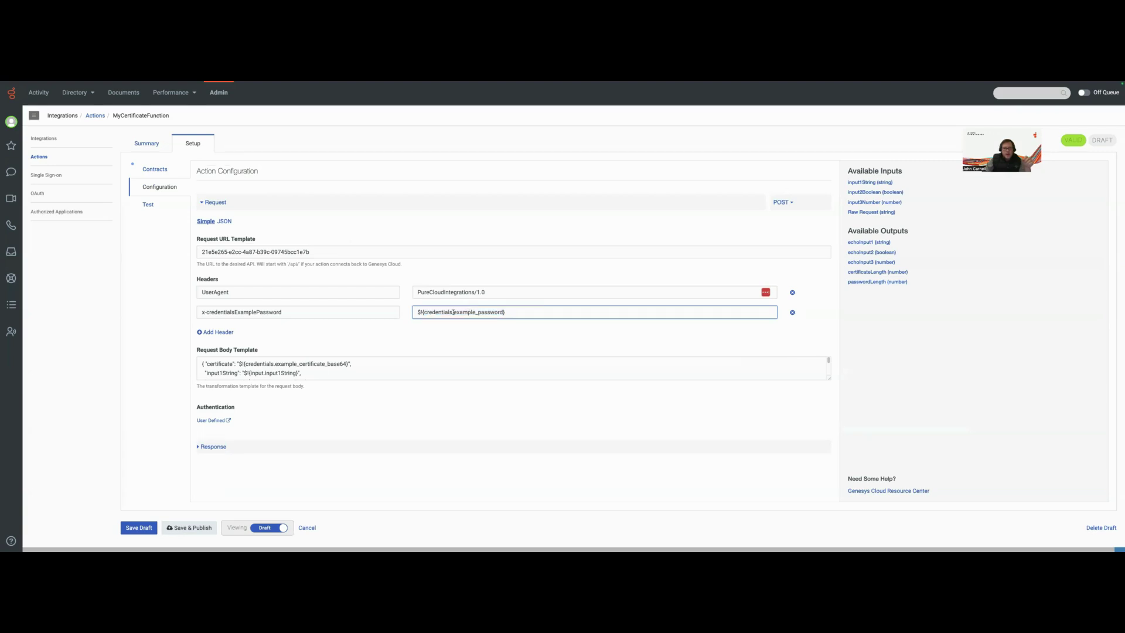
{"action": "left_click_drag", "start_coordinate": [453, 313], "coordinate": [493, 312]}
{"action": "left_click", "coordinate": [294, 307]}
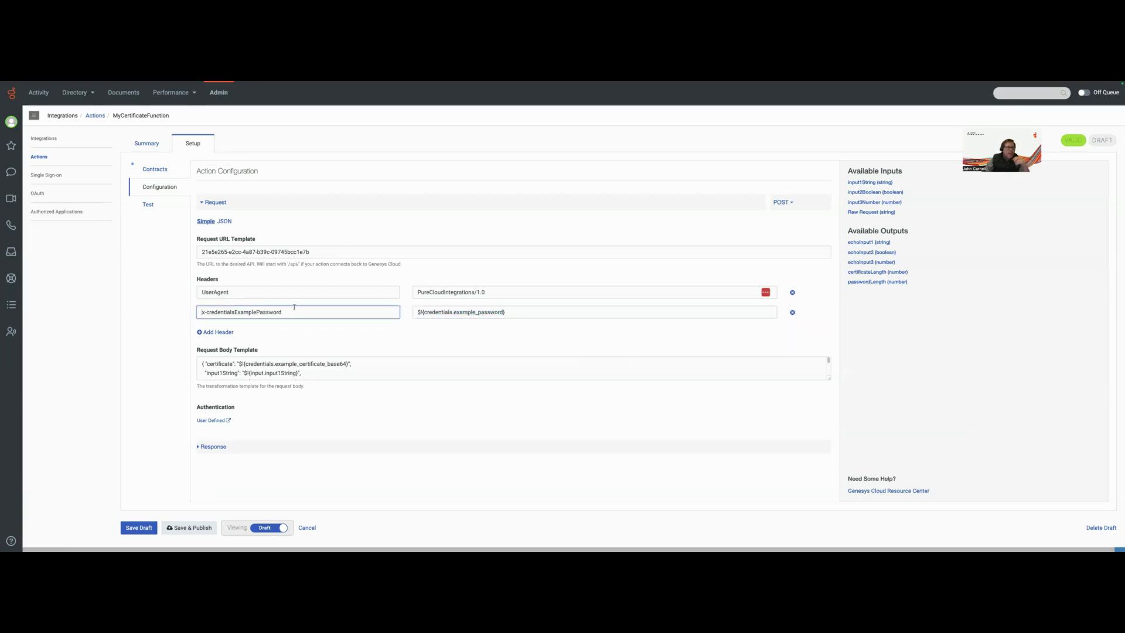
{"action": "left_click_drag", "start_coordinate": [293, 312], "coordinate": [184, 310]}
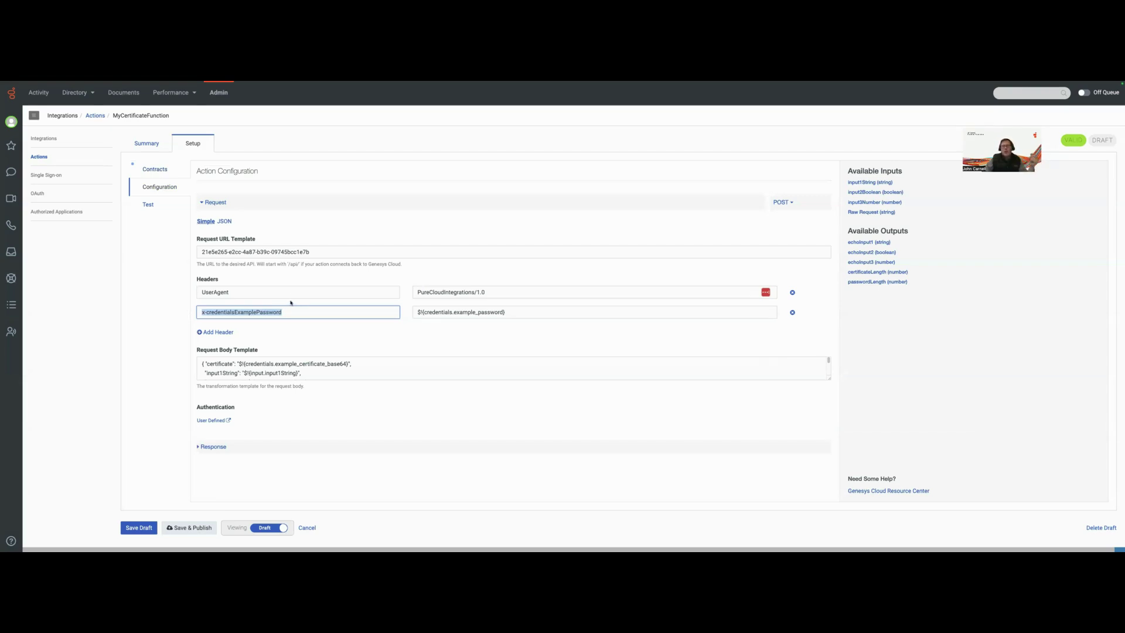
Inspect the request body template's credentials.example_certificate_base64 reference
{"action": "left_click", "coordinate": [205, 364]}
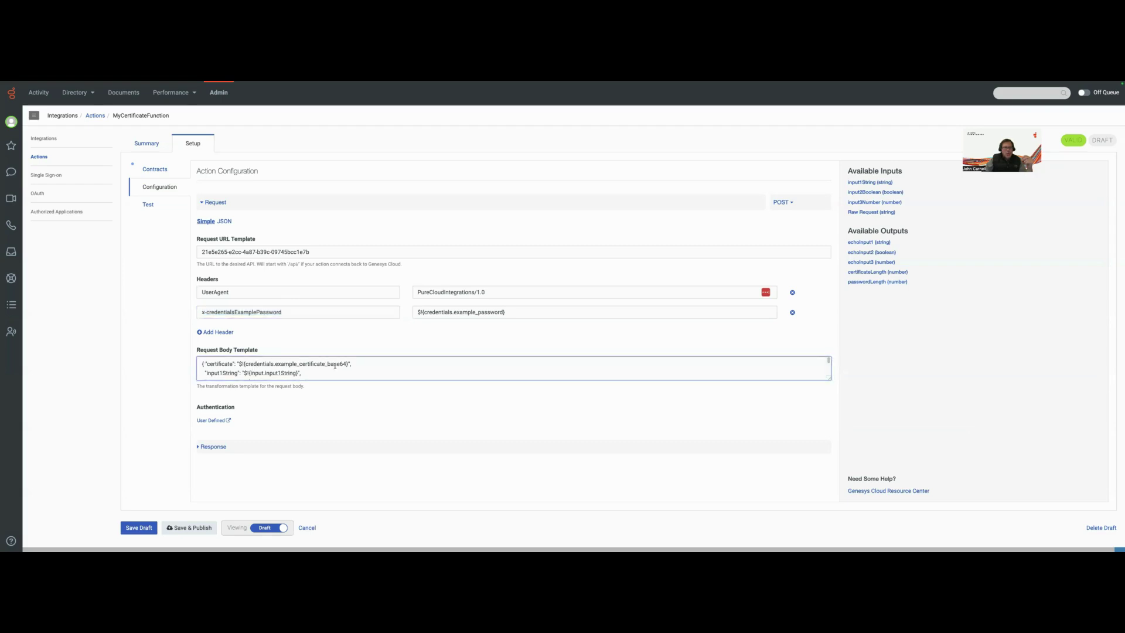
{"action": "left_click_drag", "start_coordinate": [346, 364], "coordinate": [247, 363]}
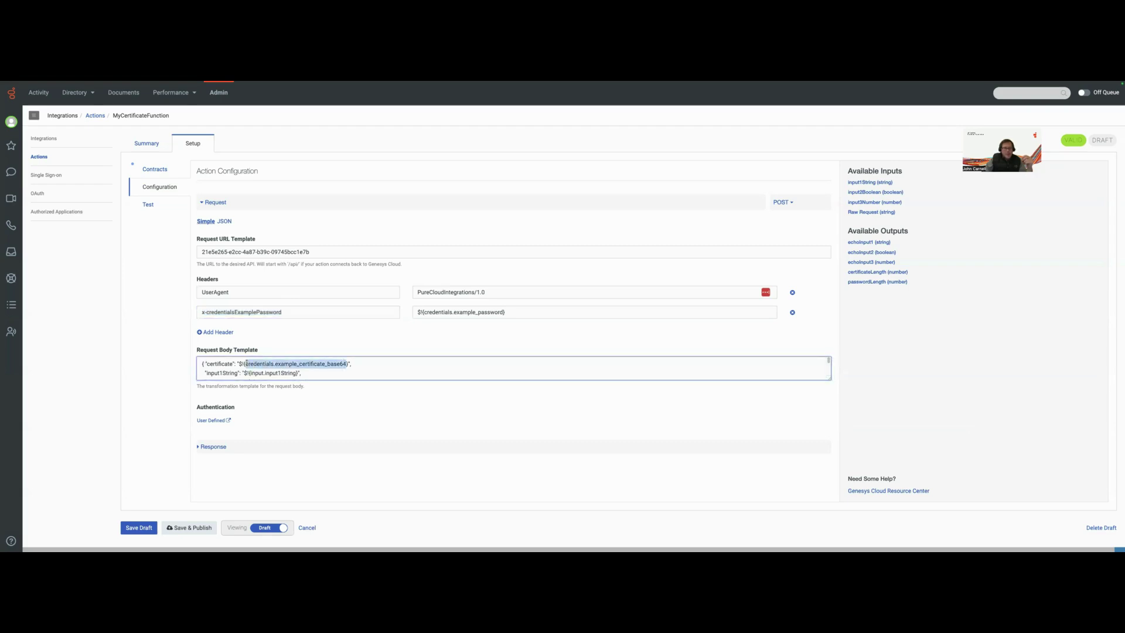
{"action": "left_click", "coordinate": [338, 364]}
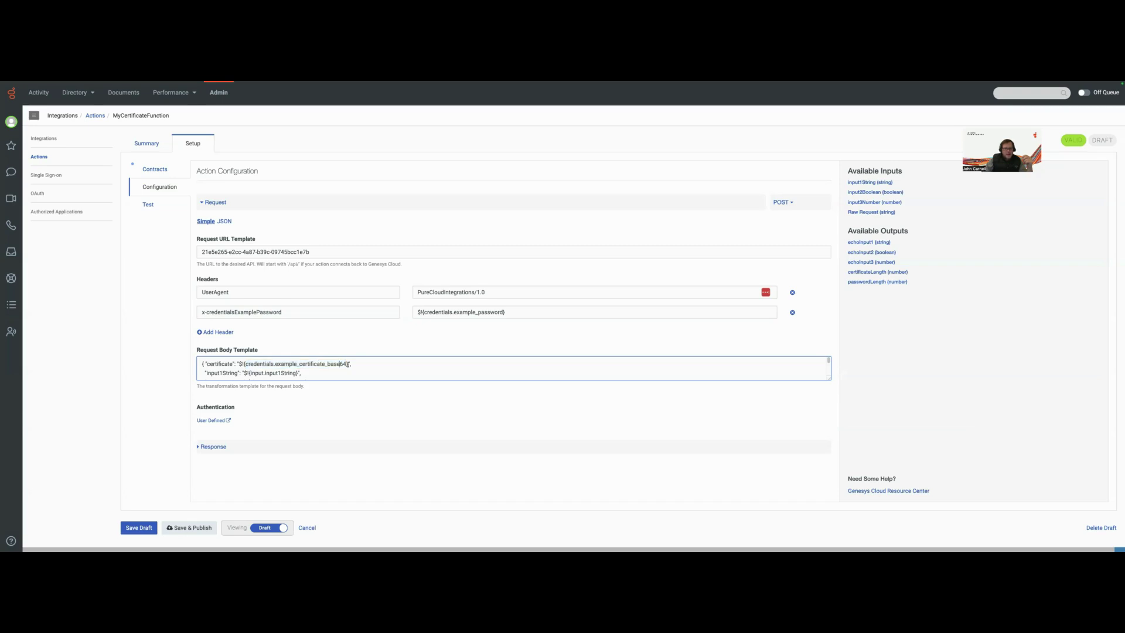
{"action": "mouse_move", "coordinate": [346, 364]}
{"action": "left_mouse_down"}
{"action": "mouse_move", "coordinate": [246, 364]}
{"action": "mouse_move", "coordinate": [347, 364]}
{"action": "left_mouse_up"}
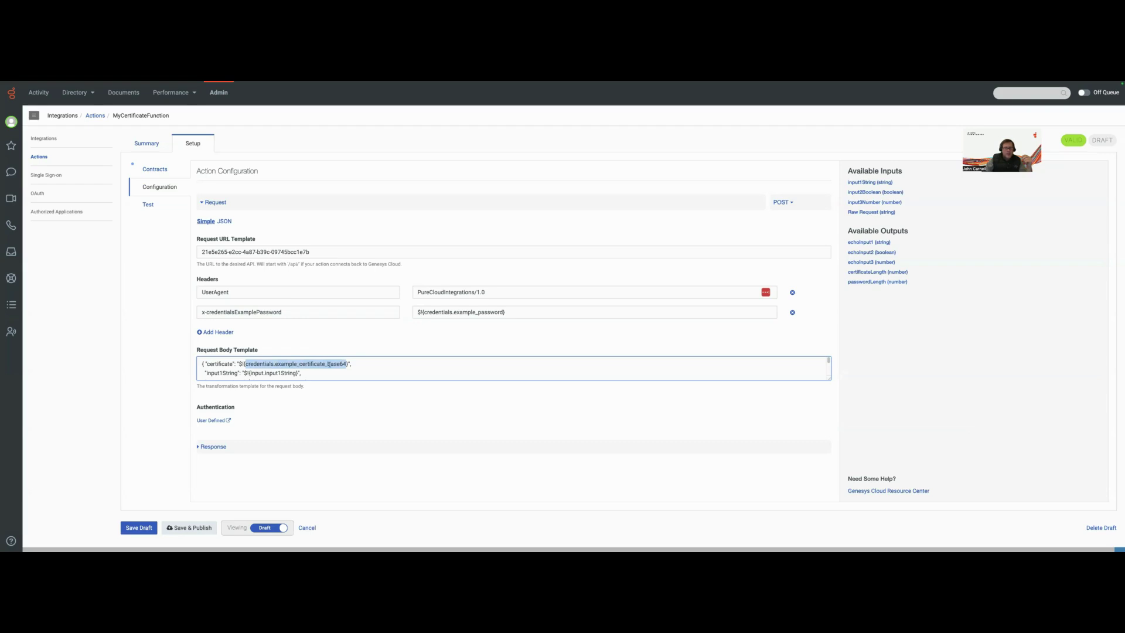
{"action": "scroll", "coordinate": [332, 365], "scroll_direction": "down", "scroll_amount": 1}
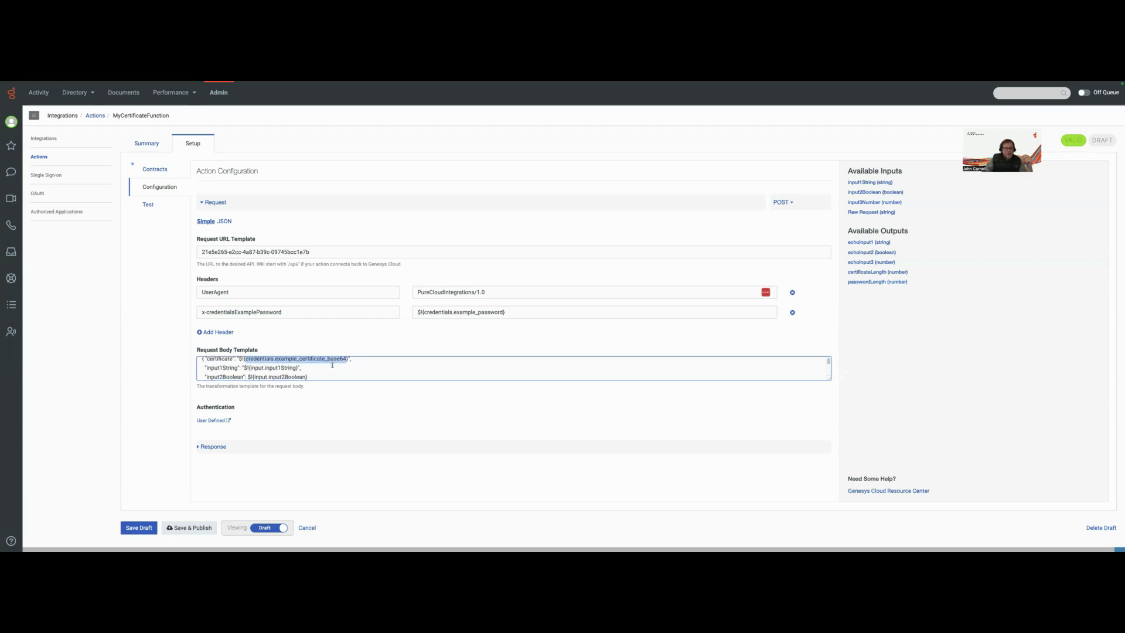
{"action": "scroll", "coordinate": [215, 368], "scroll_direction": "down", "scroll_amount": 1}
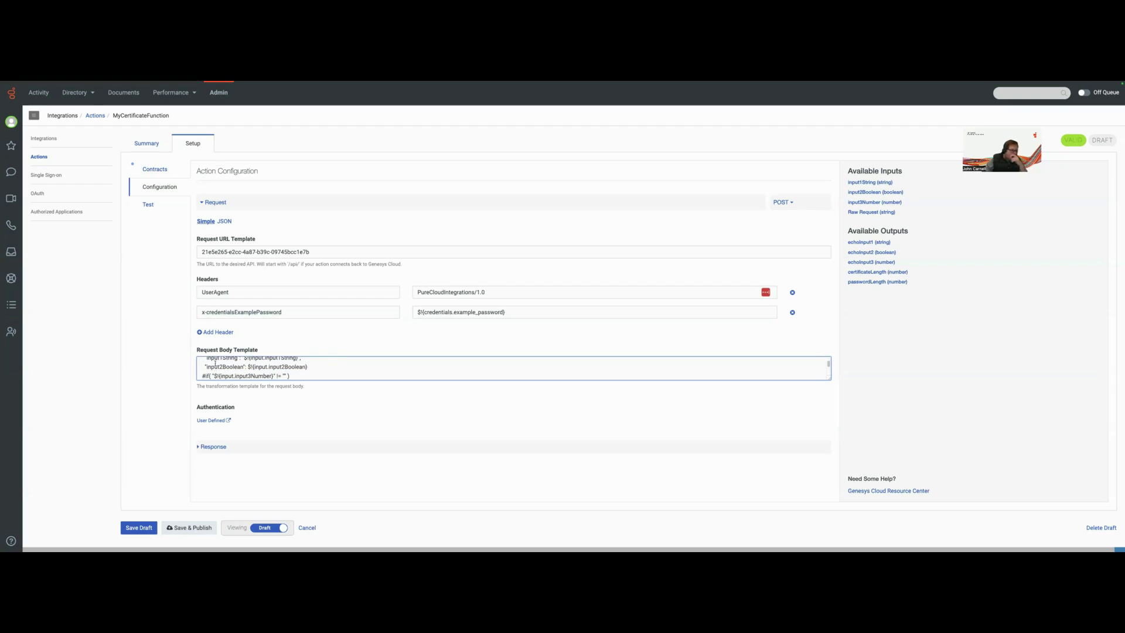
{"action": "scroll", "coordinate": [241, 371], "scroll_direction": "up", "scroll_amount": 1}
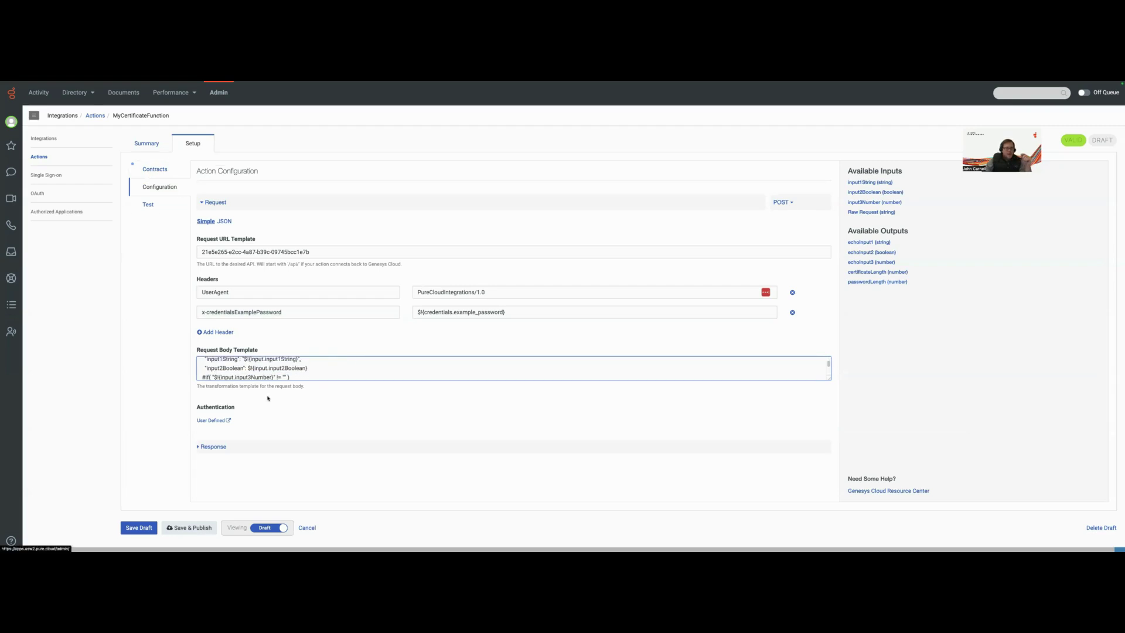
{"action": "scroll", "coordinate": [250, 369], "scroll_direction": "up", "scroll_amount": 1}
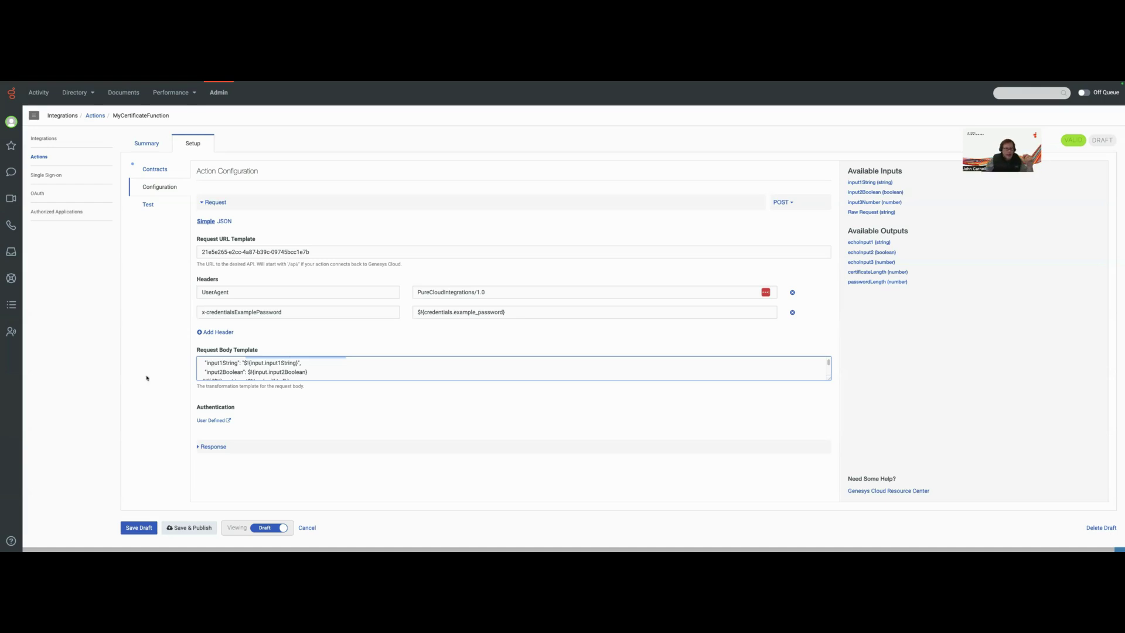
Save MyCertificateFunction as a draft and return to its Summary view
{"action": "left_click", "coordinate": [139, 528]}
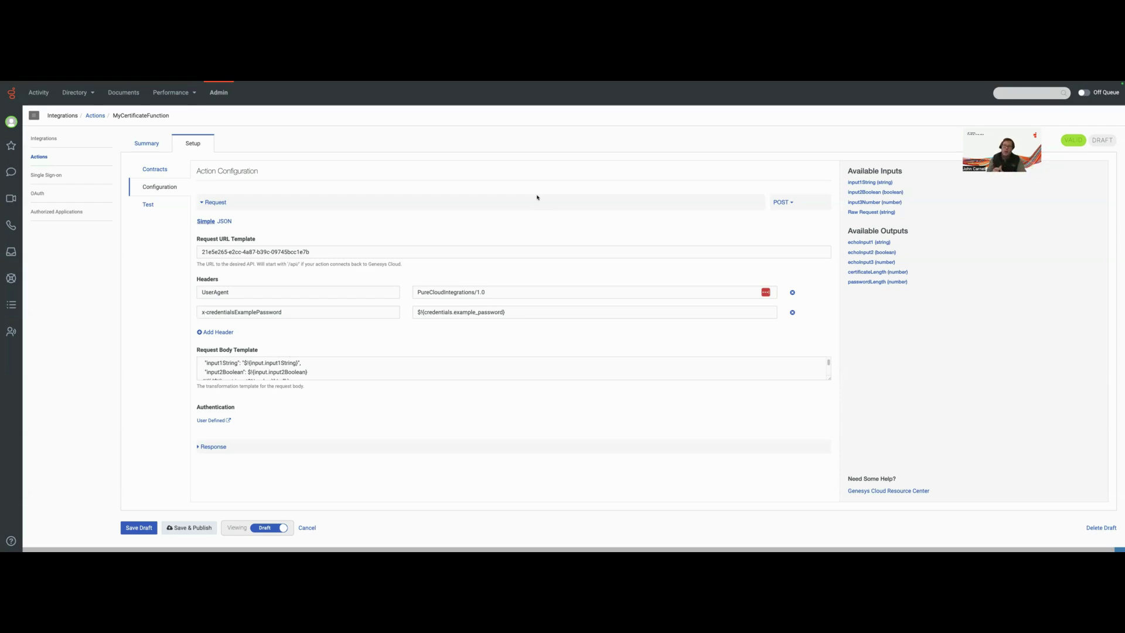
{"action": "left_click", "coordinate": [138, 529]}
{"action": "left_click", "coordinate": [146, 147]}
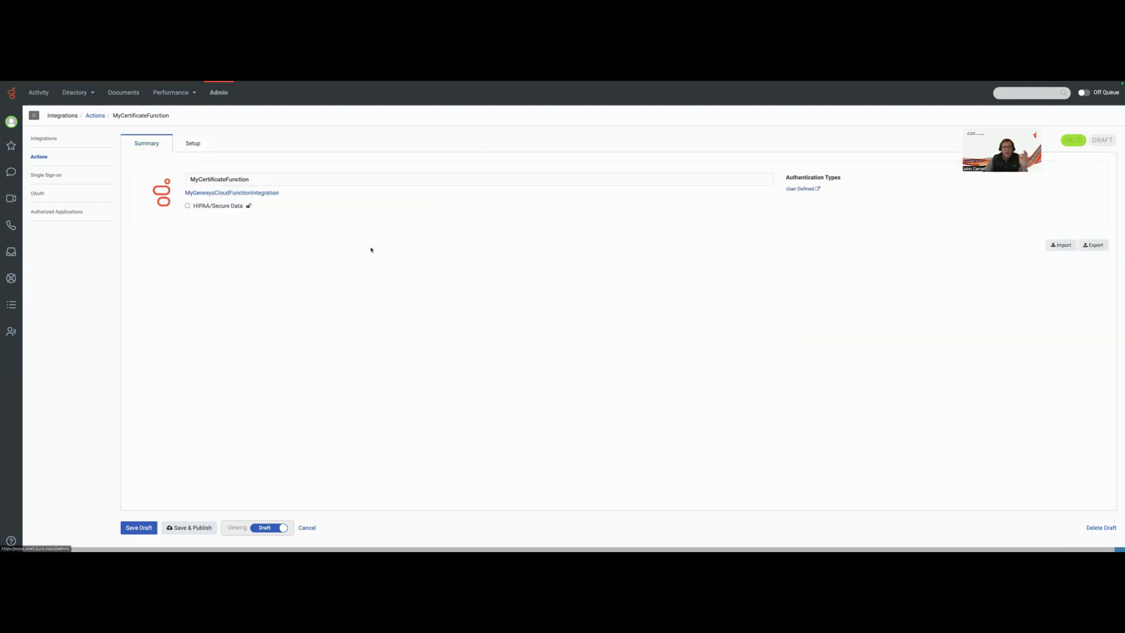